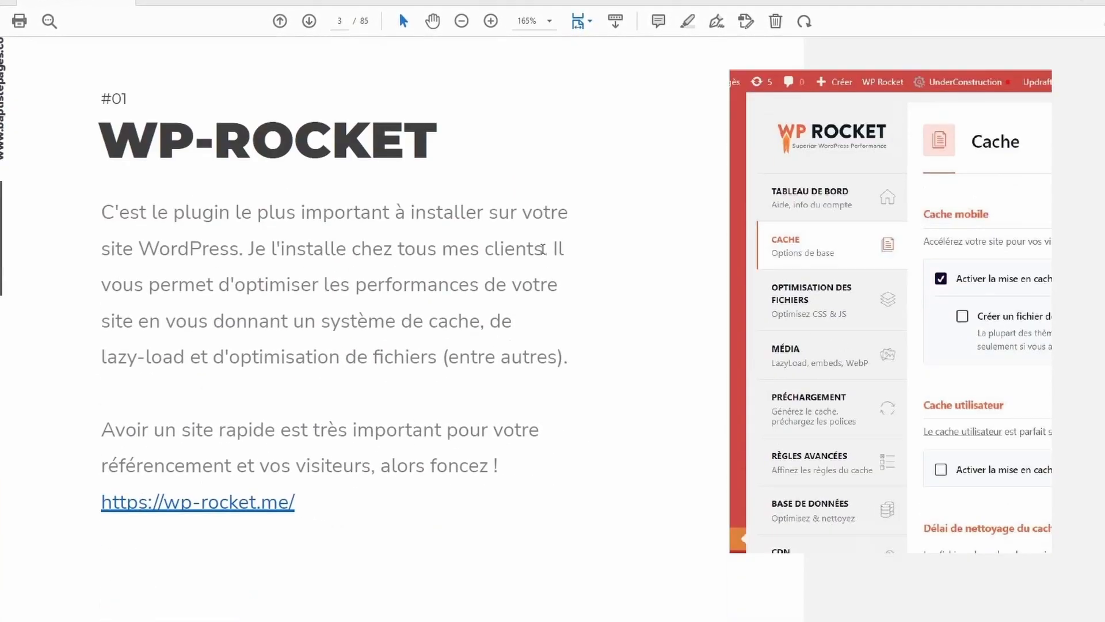
scroll(543, 249, down, 10)
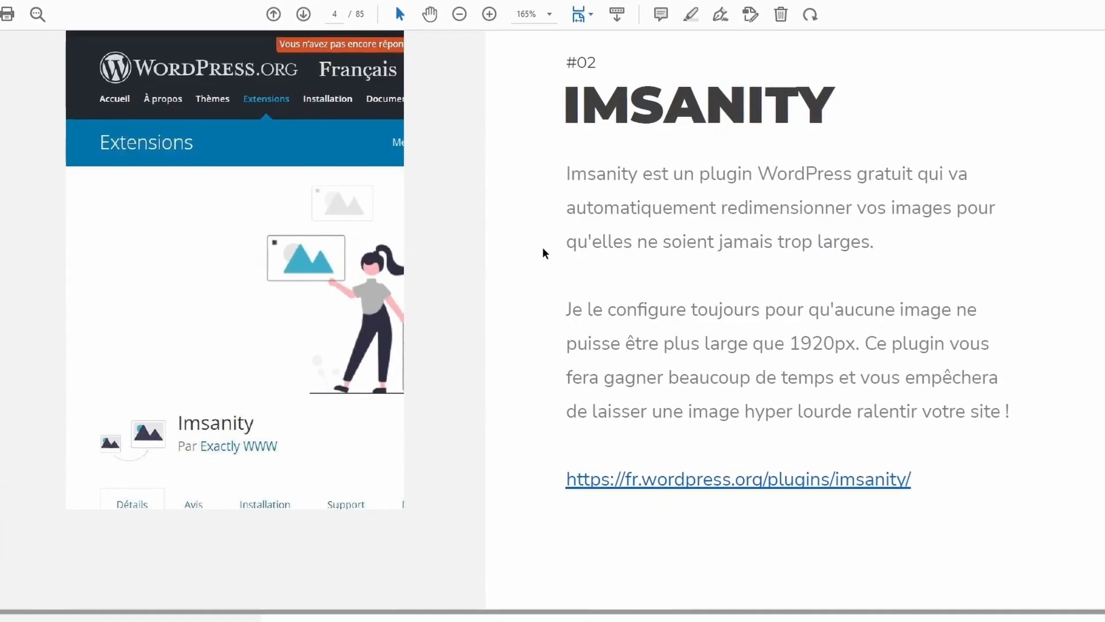
scroll(542, 247, down, 8)
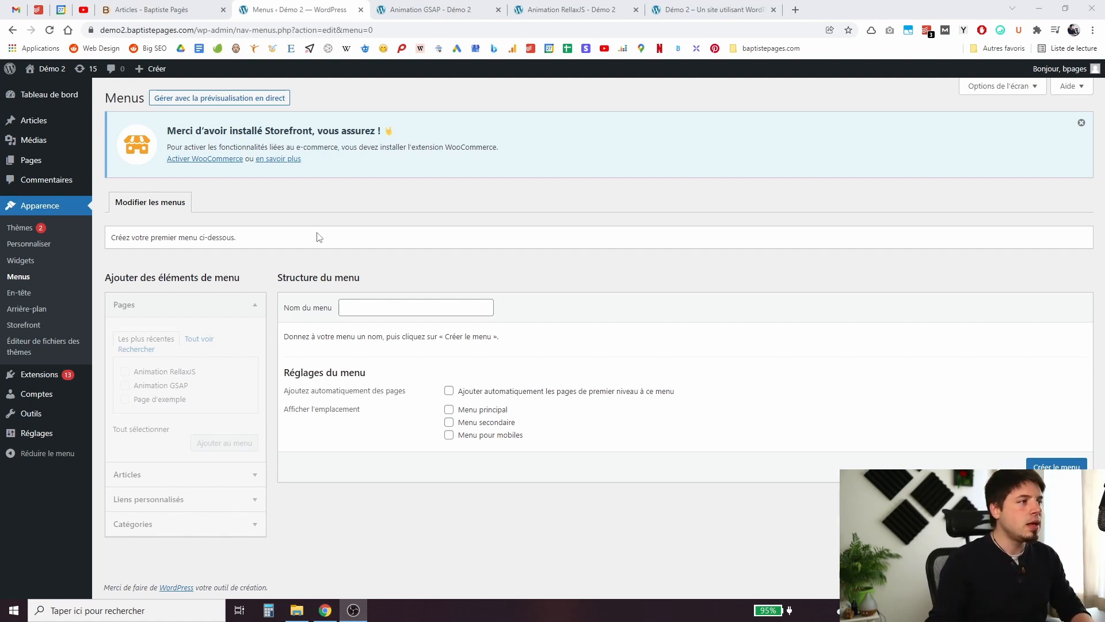
Activate the Astra theme on the Démo 2 site
click(20, 232)
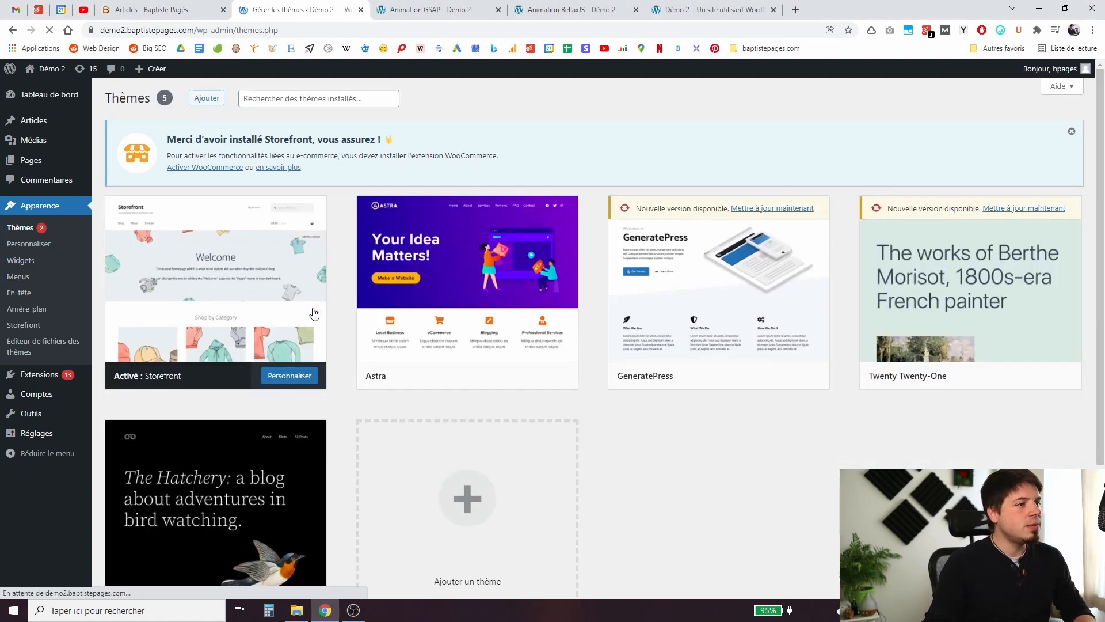
click(460, 375)
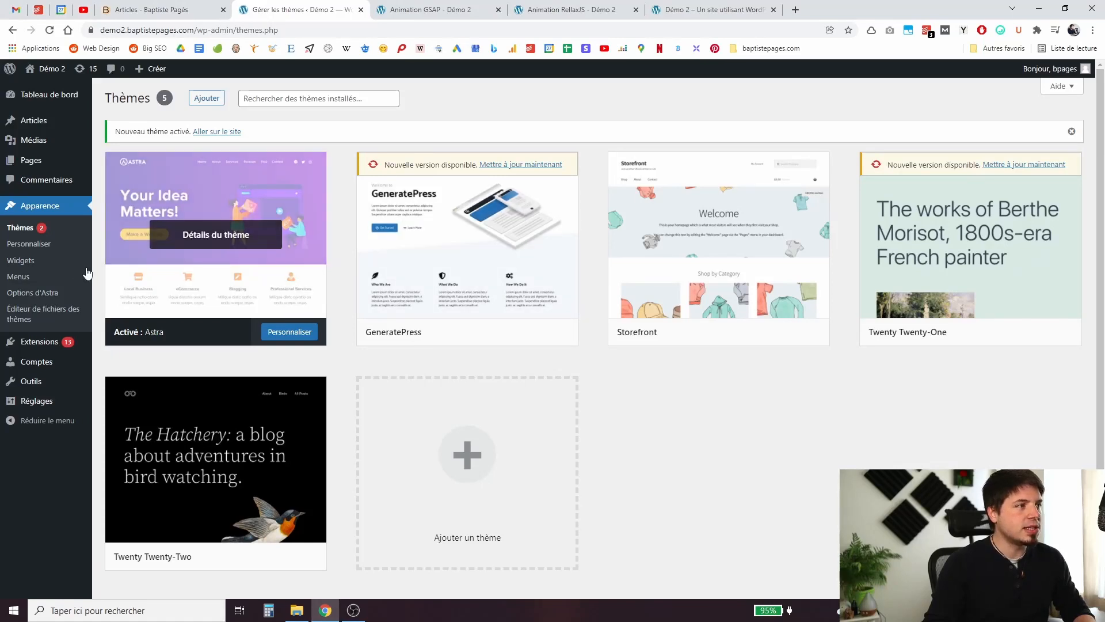
Create a new navigation menu named "Menu test" without assigning it a display location
click(24, 279)
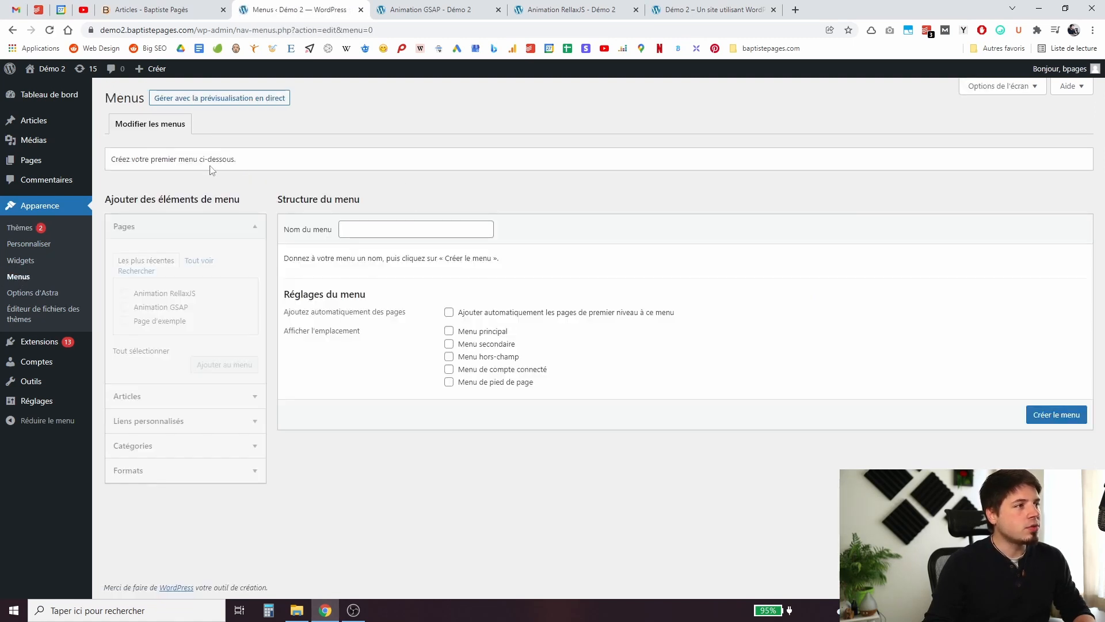
click(397, 230)
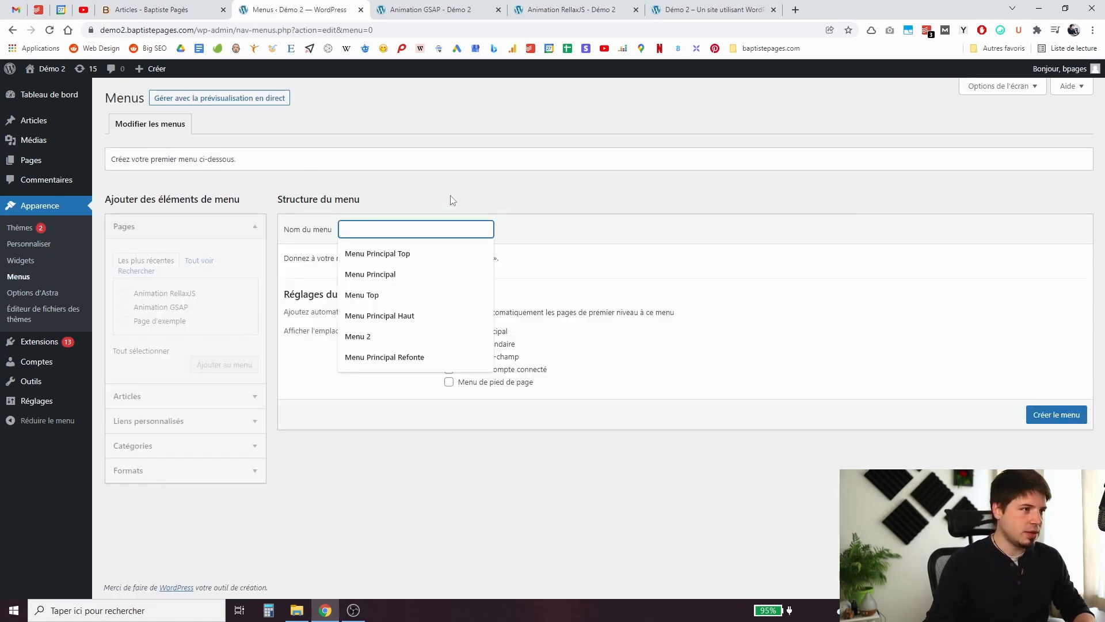
text(Menu tes)
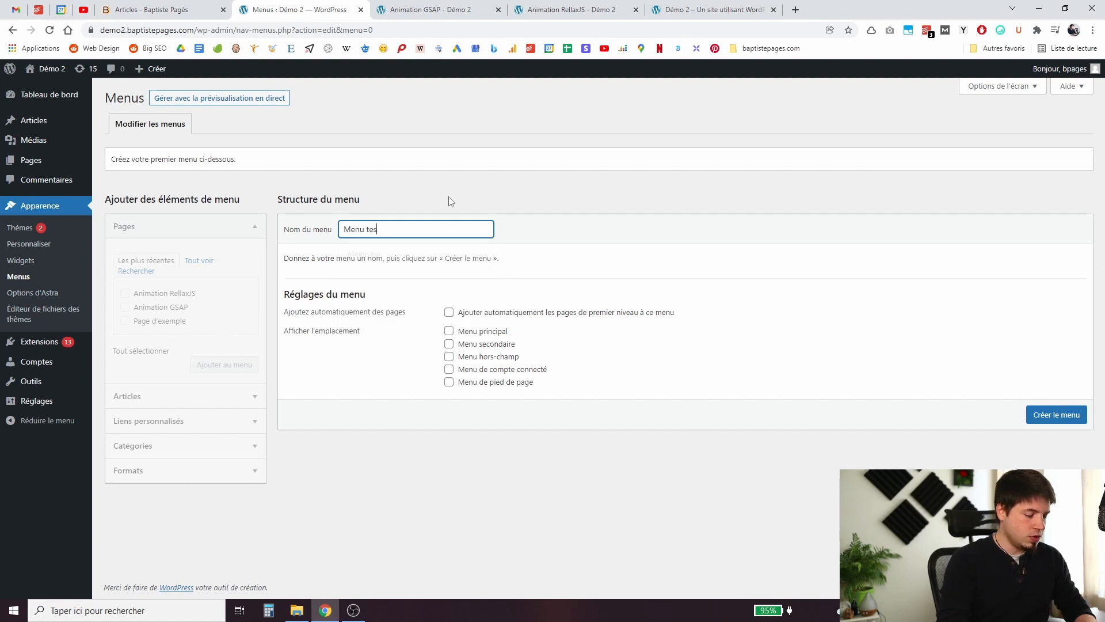
text(t)
click(1057, 414)
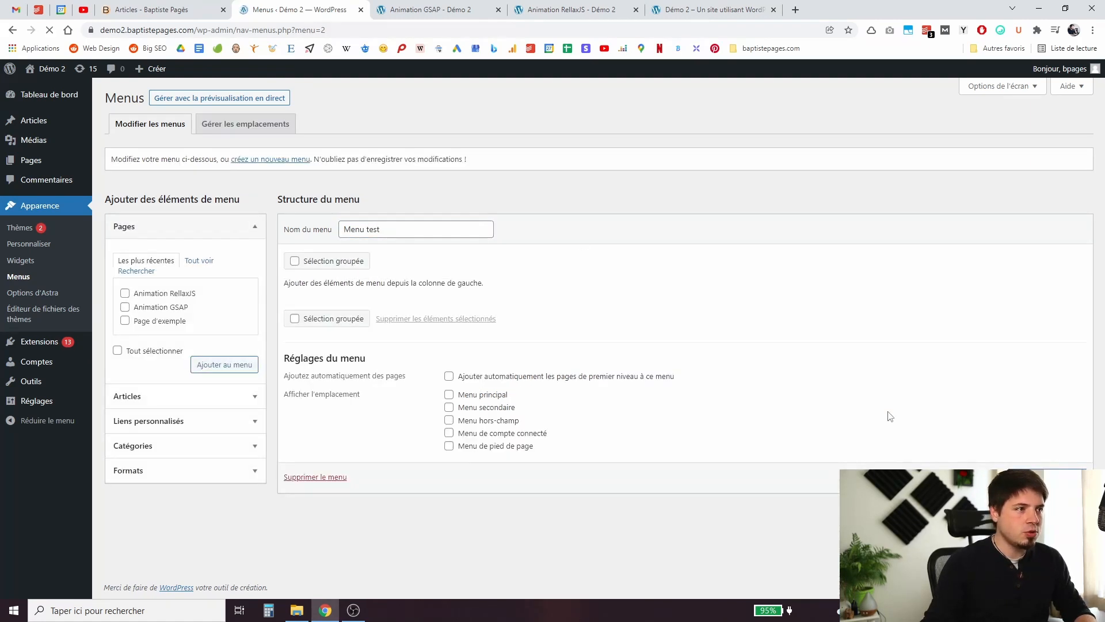
Add a custom link with URL "#" and link text "Page A" to Menu test
click(251, 451)
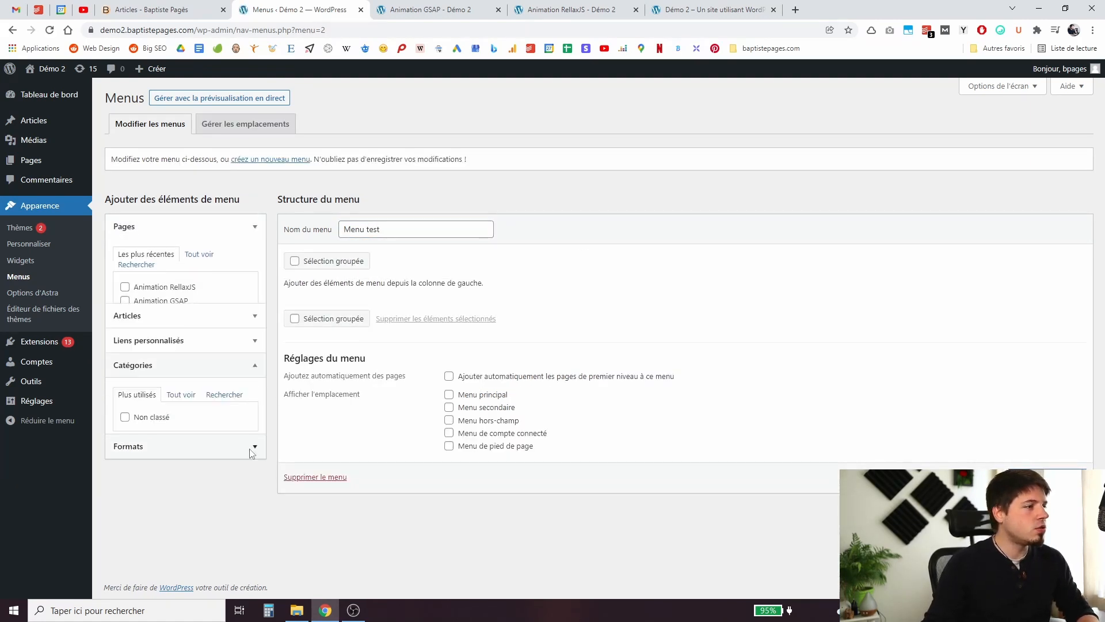
click(232, 275)
click(204, 316)
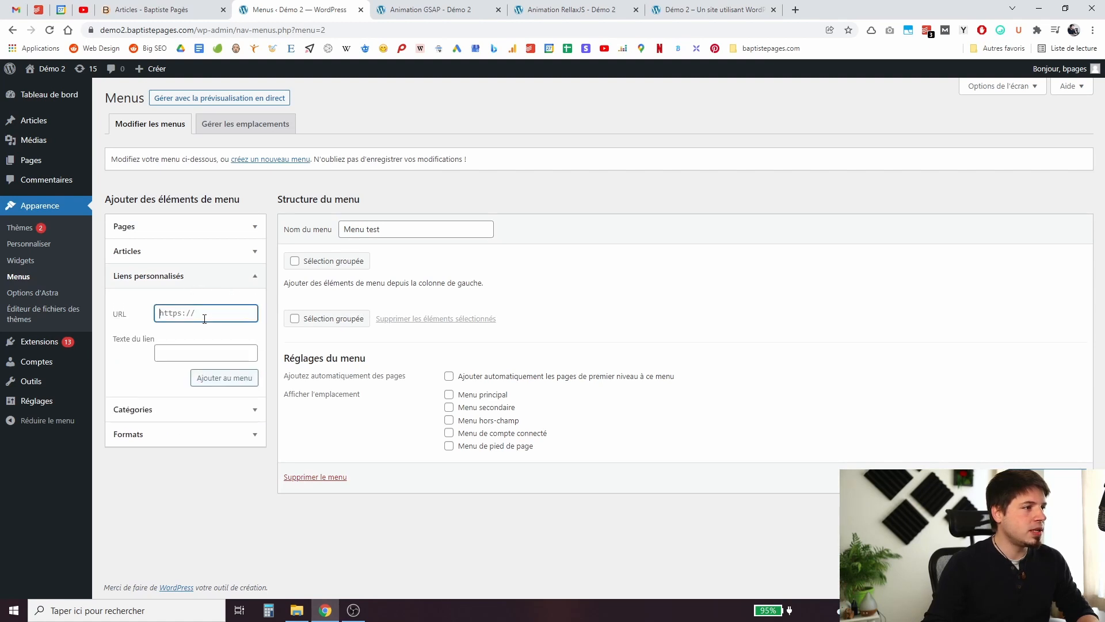
text(#)
key(Tab)
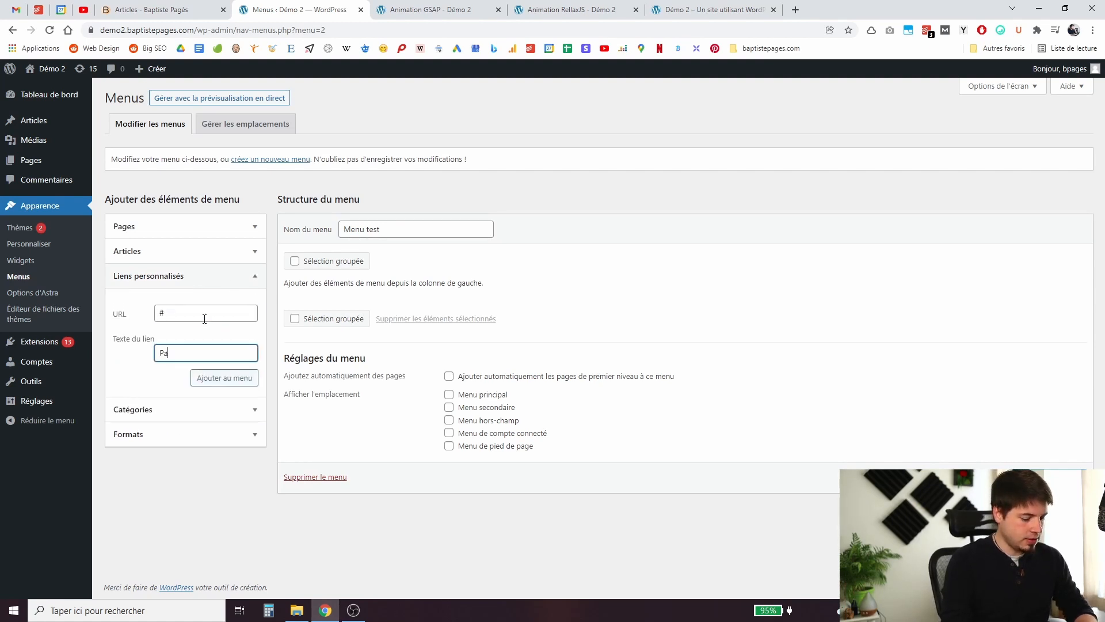
text(Page A)
click(222, 376)
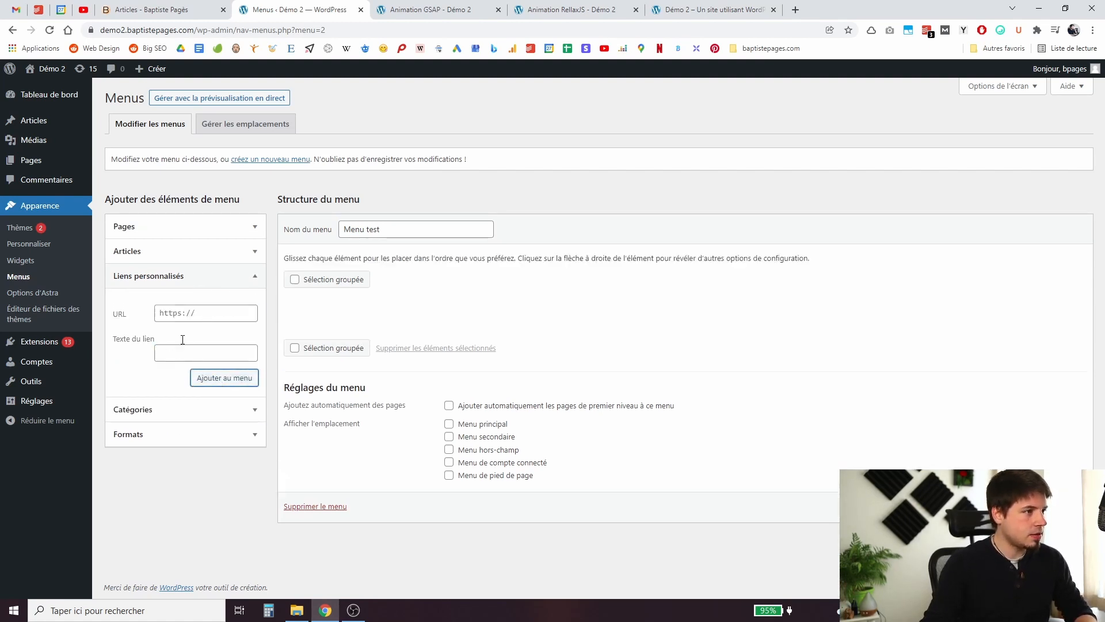
Add two more custom links, "Page B" and "Page C", both with URL "#", to Menu test
click(173, 314)
text(#)
key(Tab)
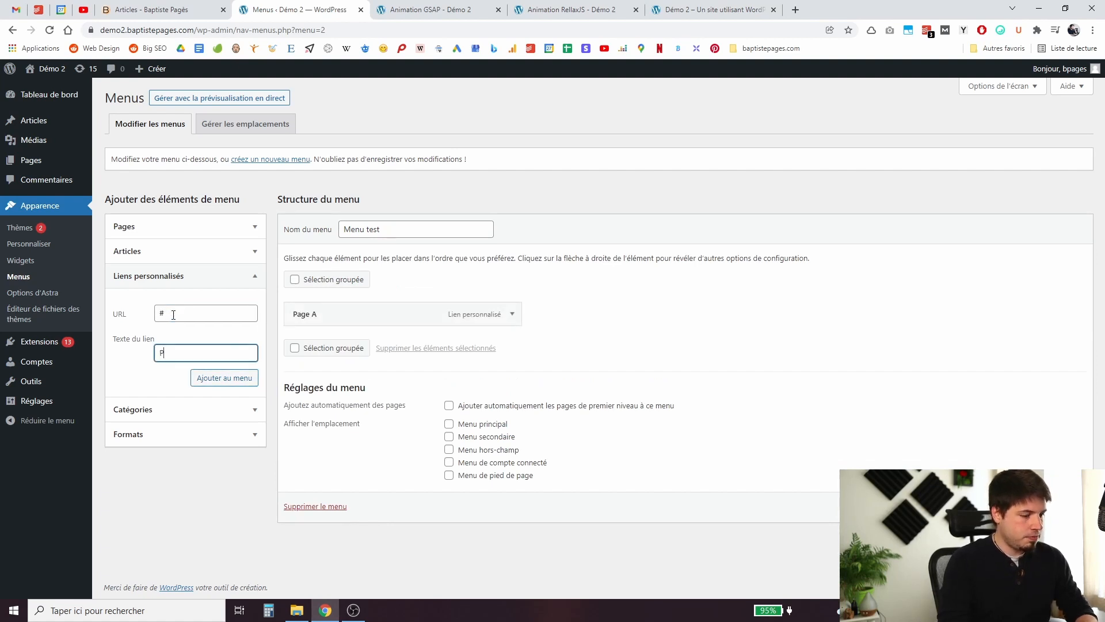
click(173, 314)
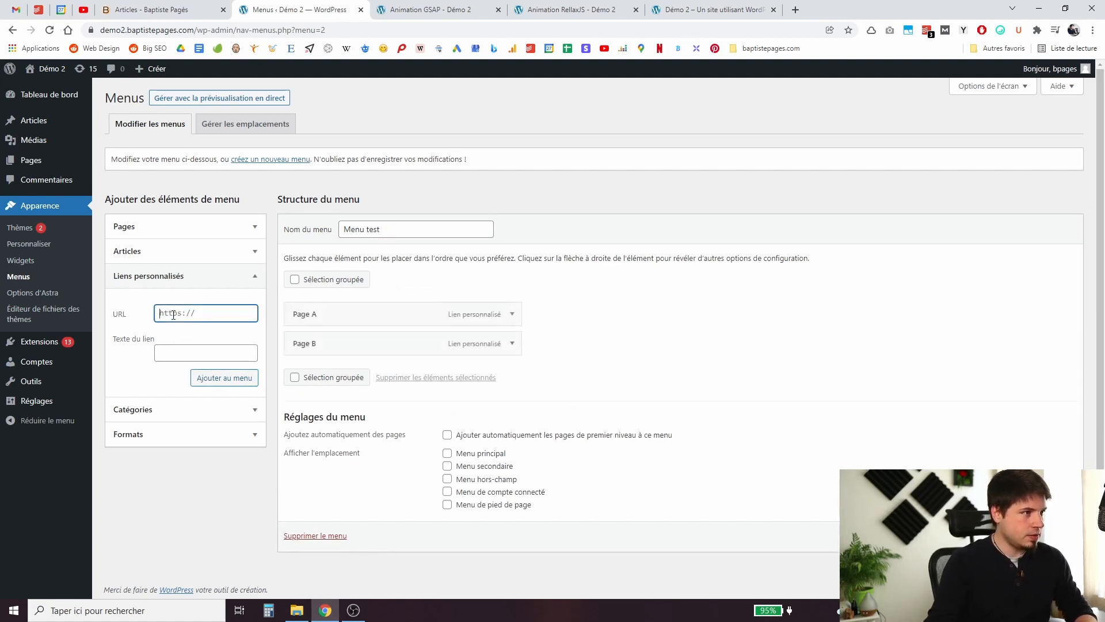
text(#)
key(Tab)
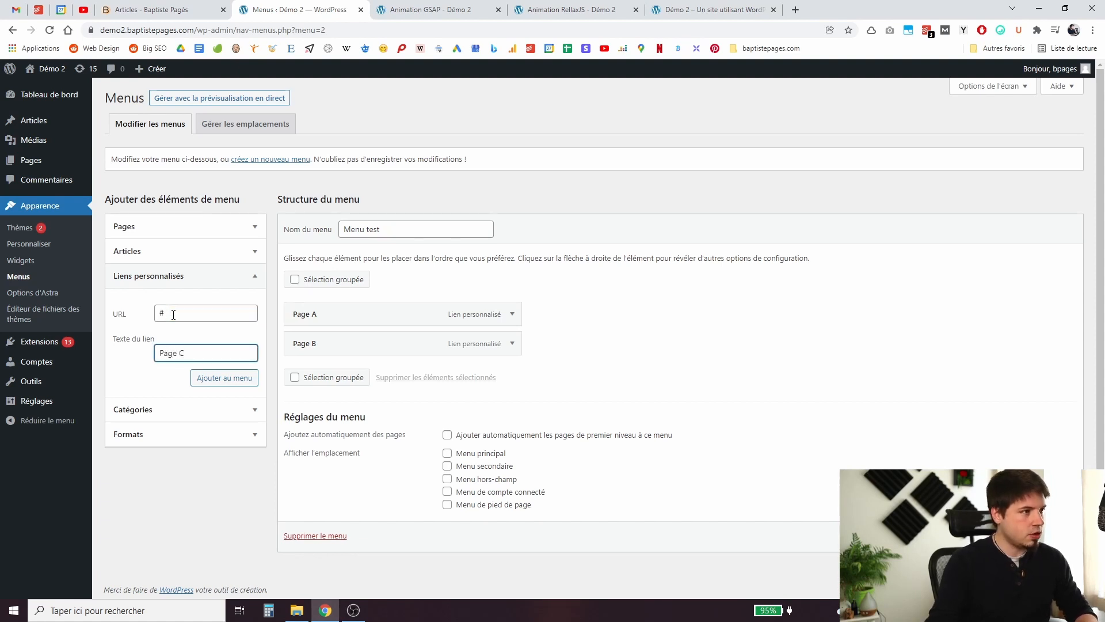
click(220, 377)
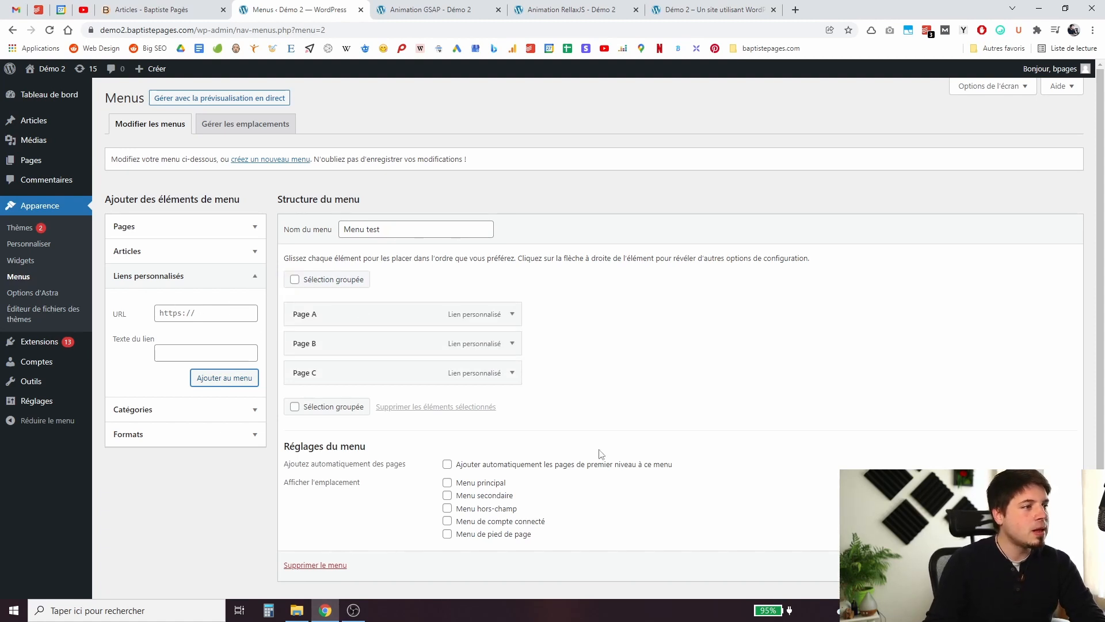
Save Menu test with the Menu principal display location assigned, and open the site's front page
scroll(1032, 570, down, 1)
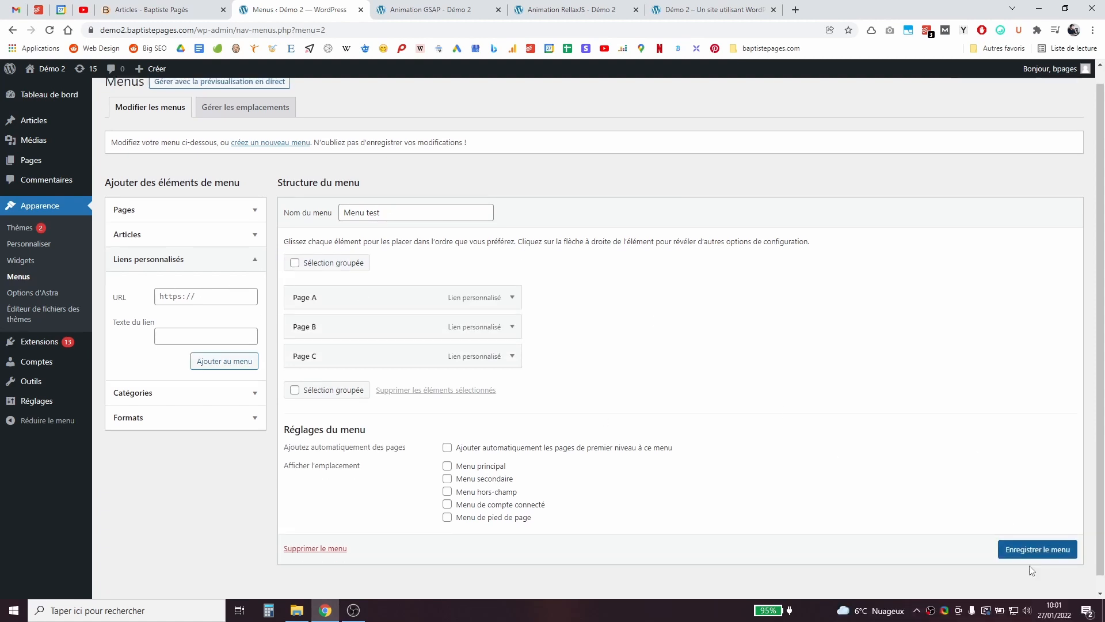
click(1031, 551)
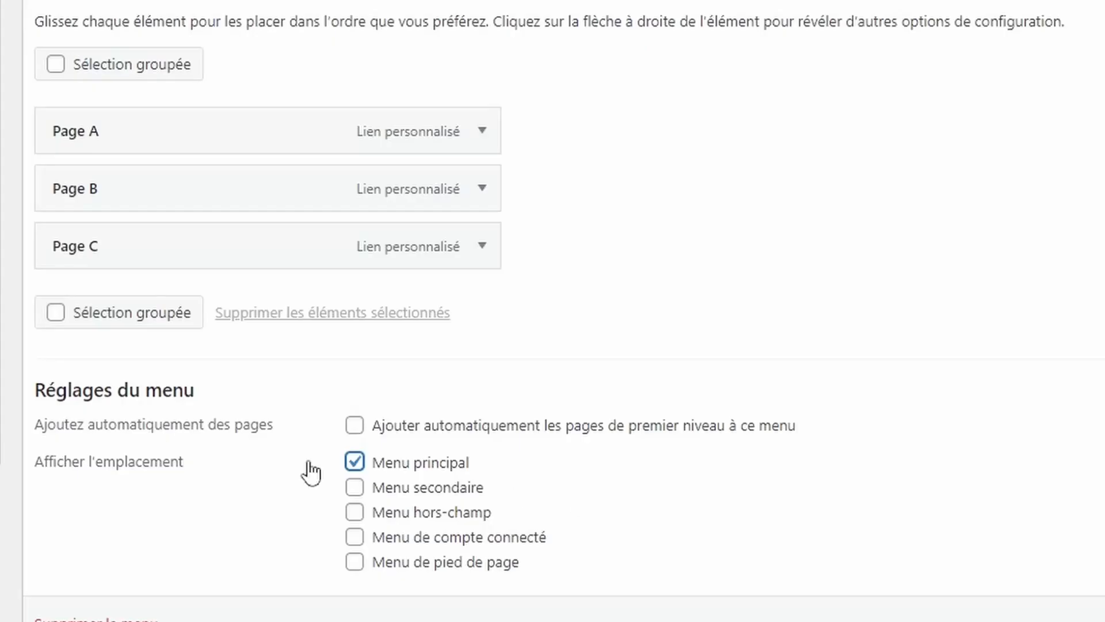
triple_click(300, 460)
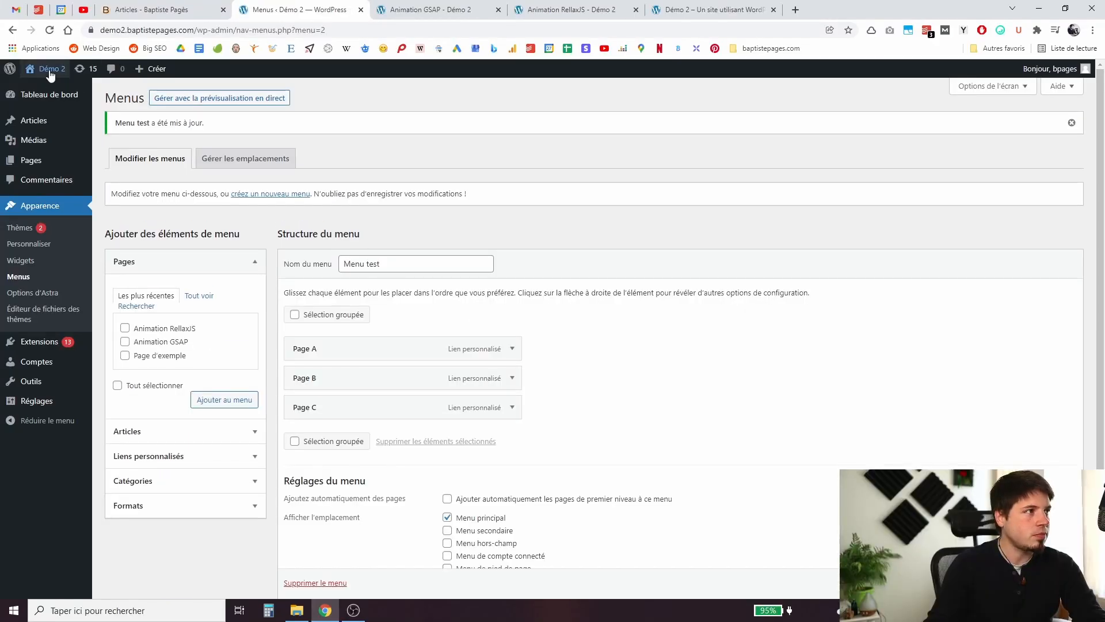
click(51, 73)
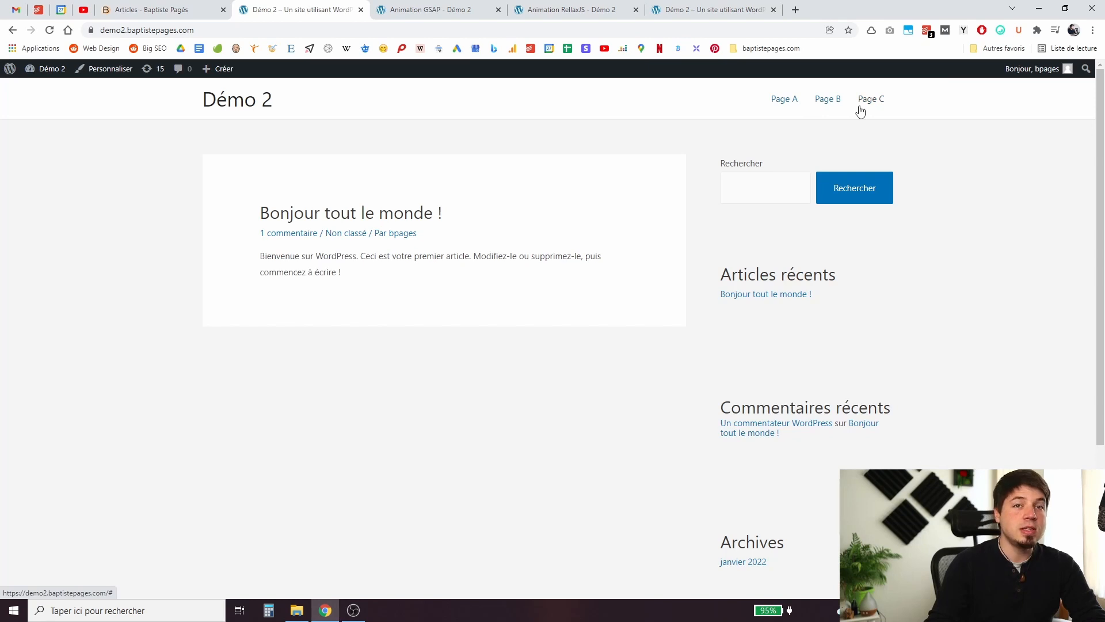
Unassign Menu test from the Menu principal location, save it, and view the site's front page again
mouse_move(45, 71)
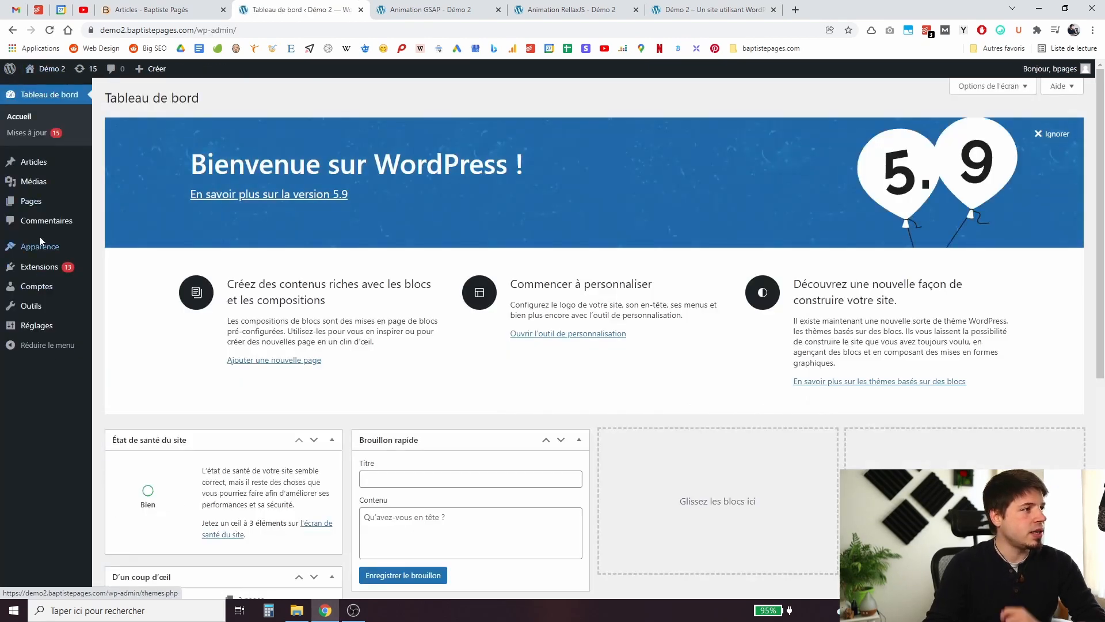
mouse_move(54, 256)
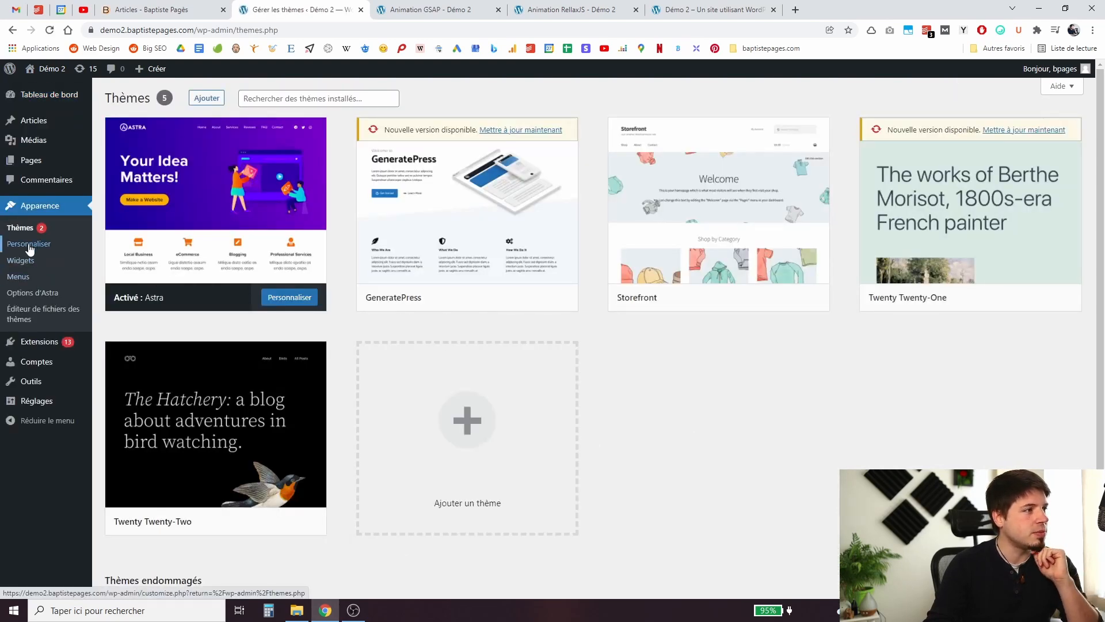
click(26, 278)
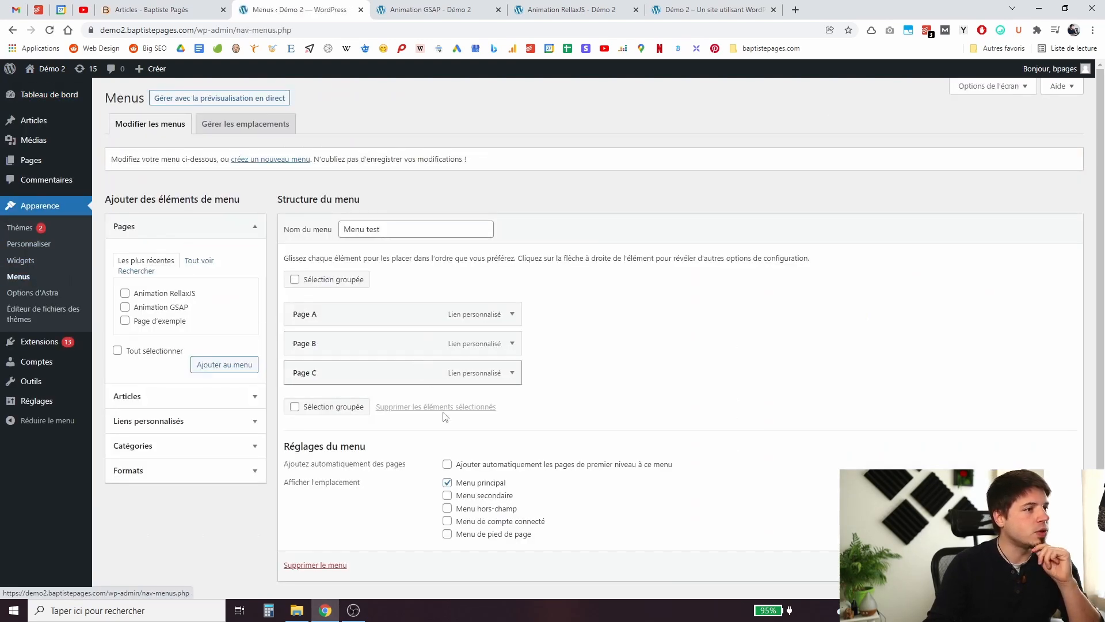
click(447, 483)
scroll(1004, 573, down, 1)
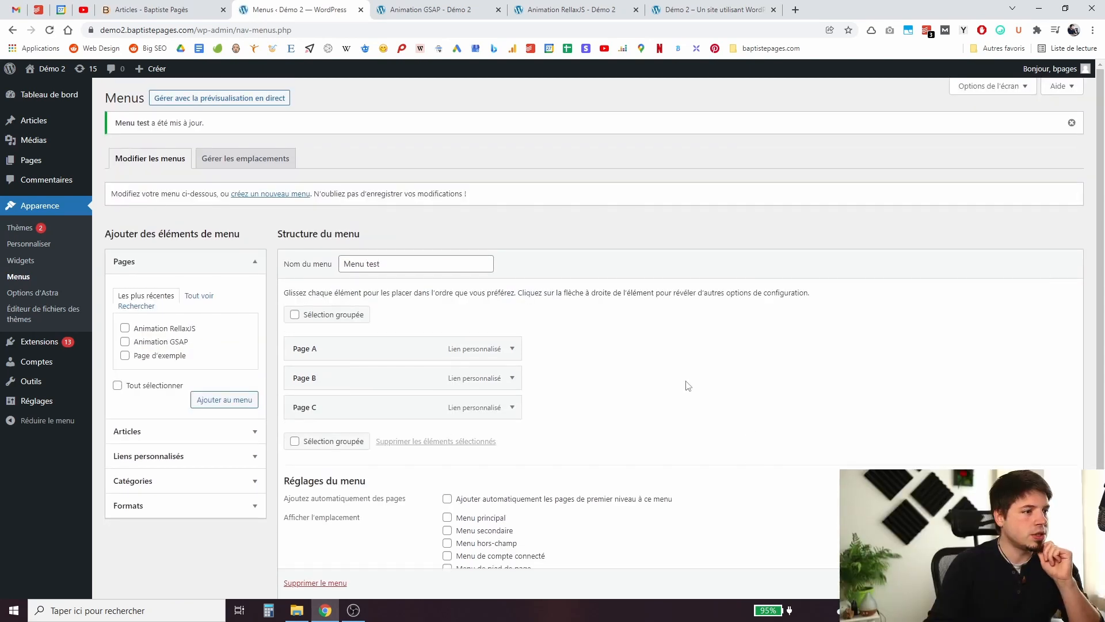
click(58, 68)
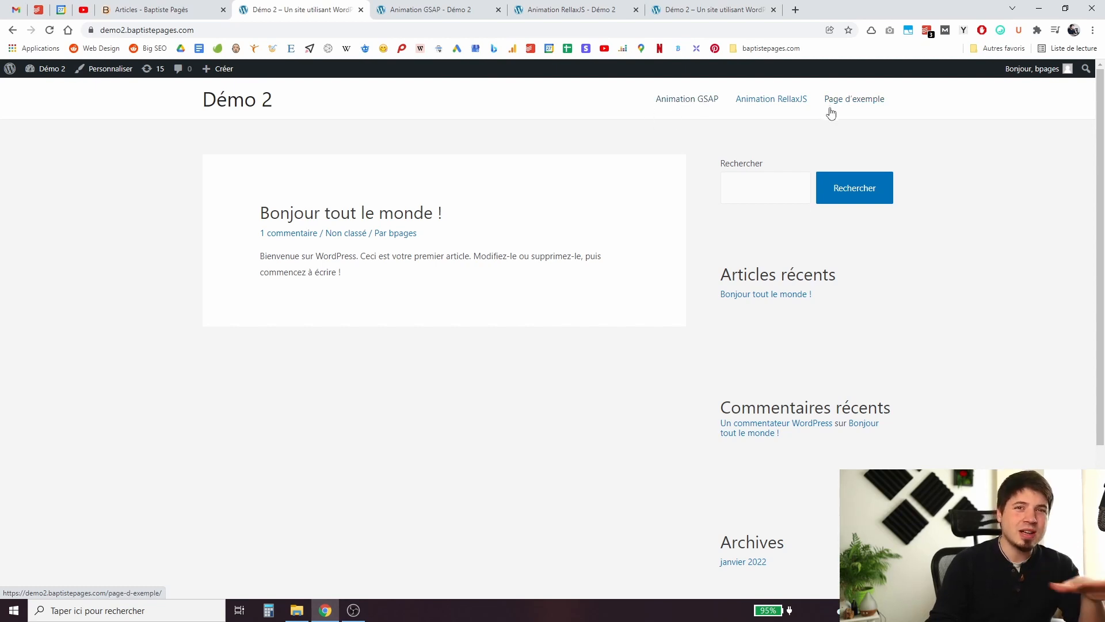
Assign Menu test to the Menu de pied de page location and save the menu
mouse_move(50, 69)
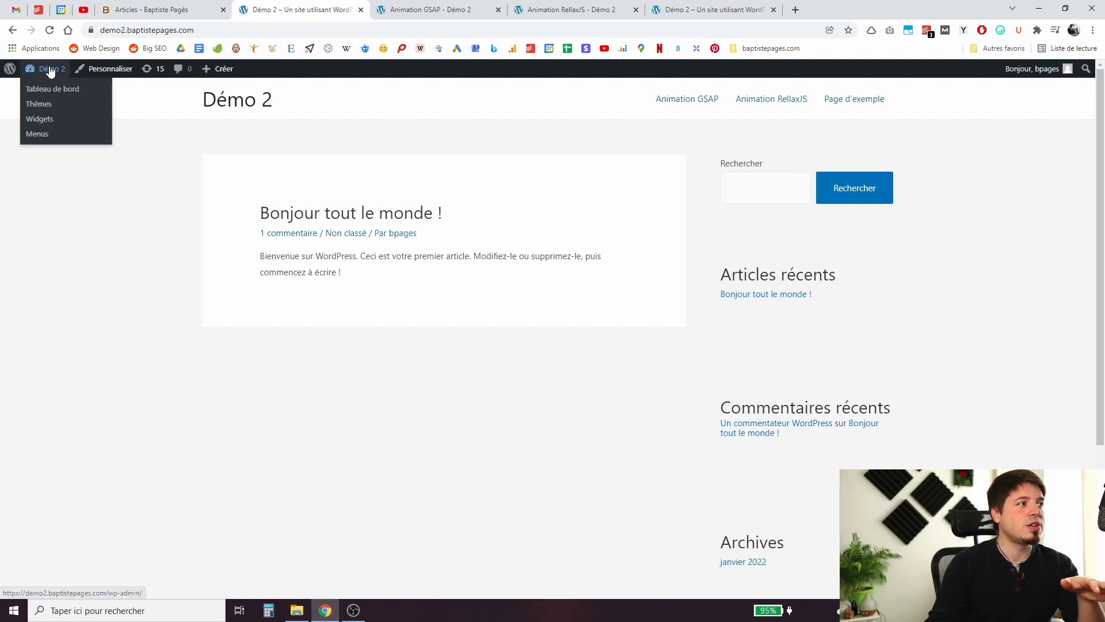
click(45, 133)
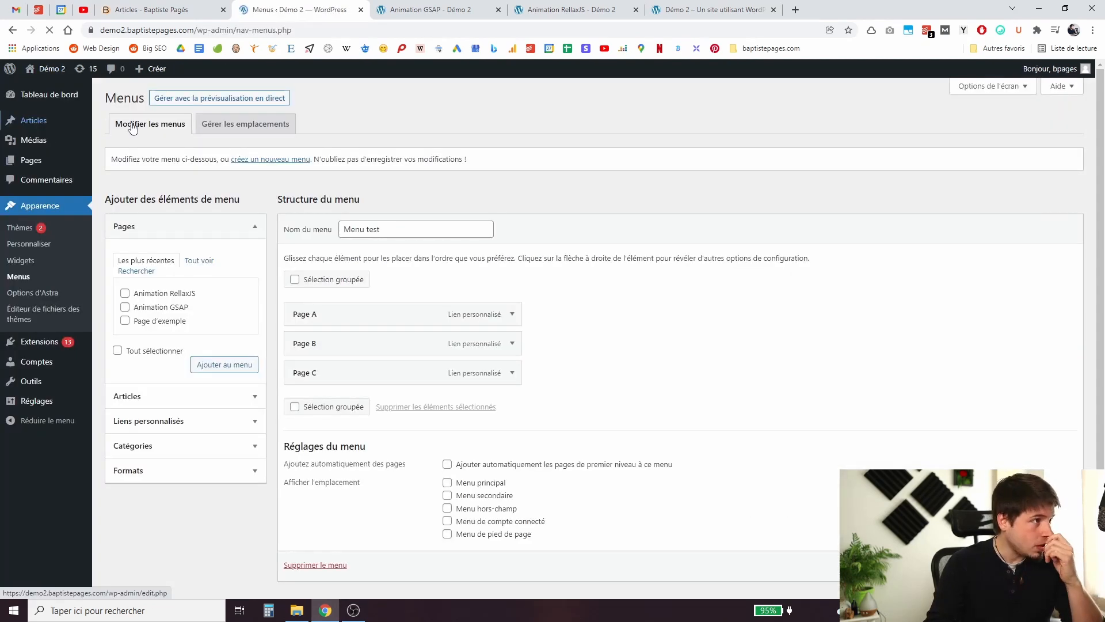
scroll(541, 357, down, 1)
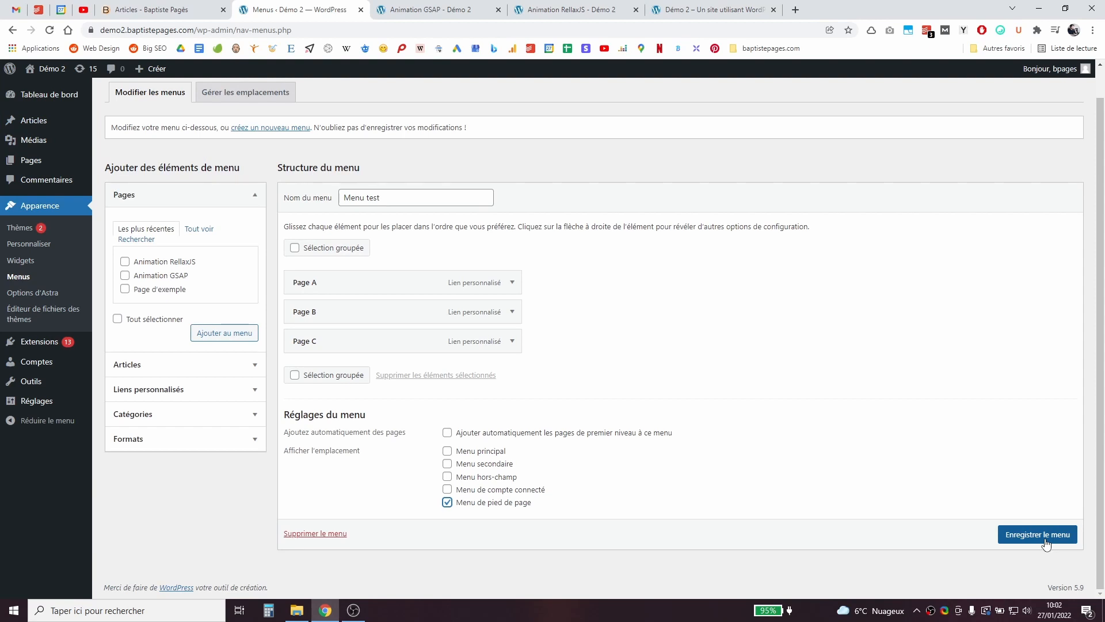
click(1022, 538)
Open the site's front page and examine the footer around the copyright line
mouse_move(48, 75)
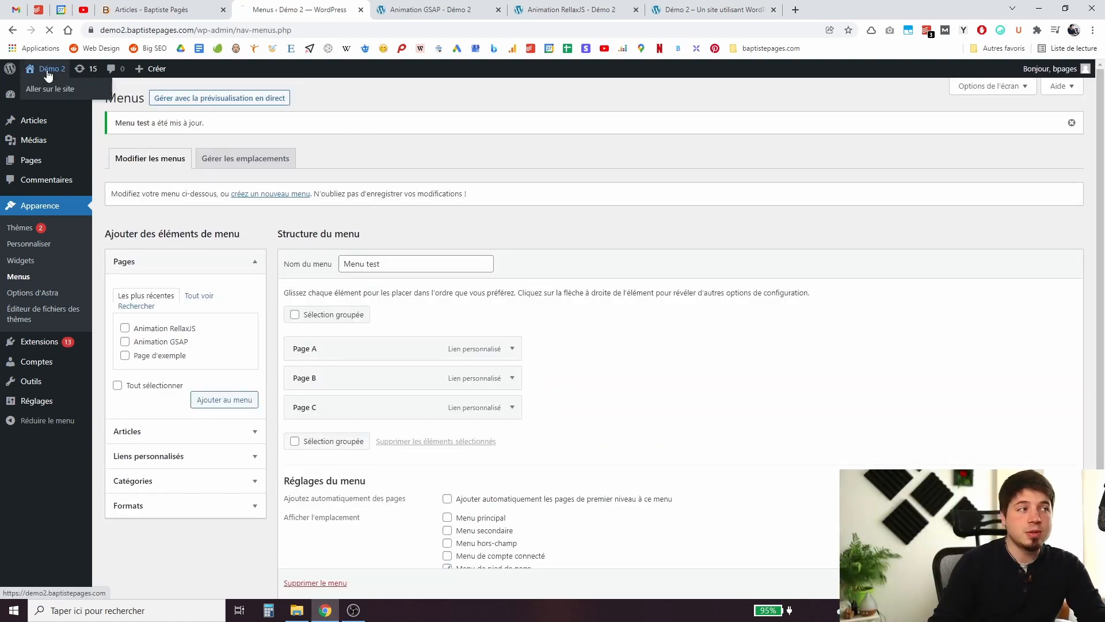
click(49, 70)
scroll(230, 282, down, 3)
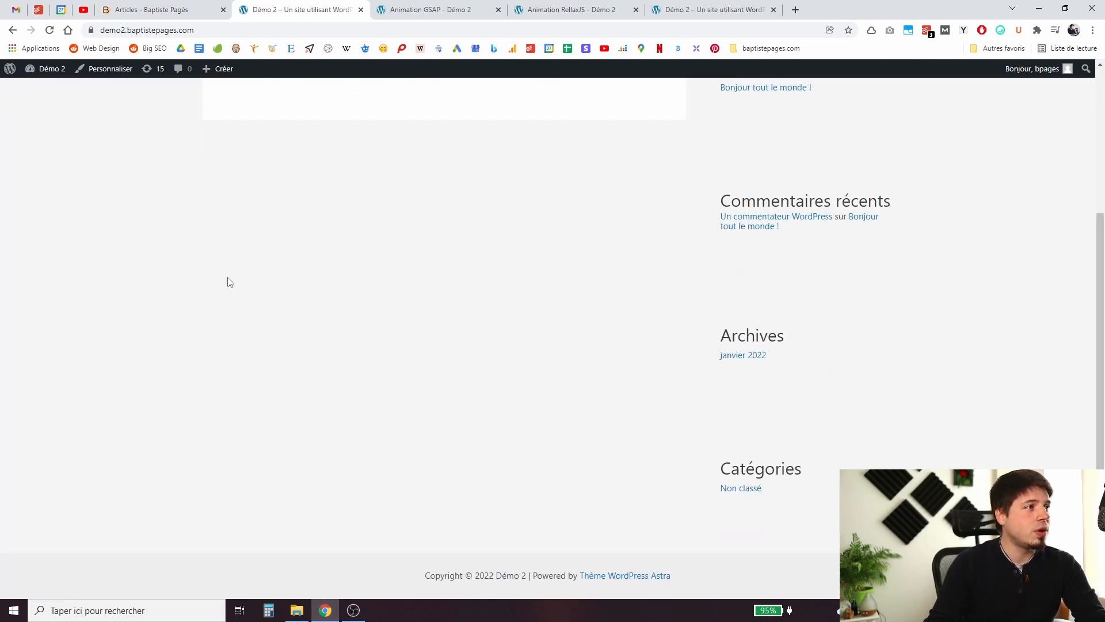
drag(437, 577, 711, 577)
click(436, 568)
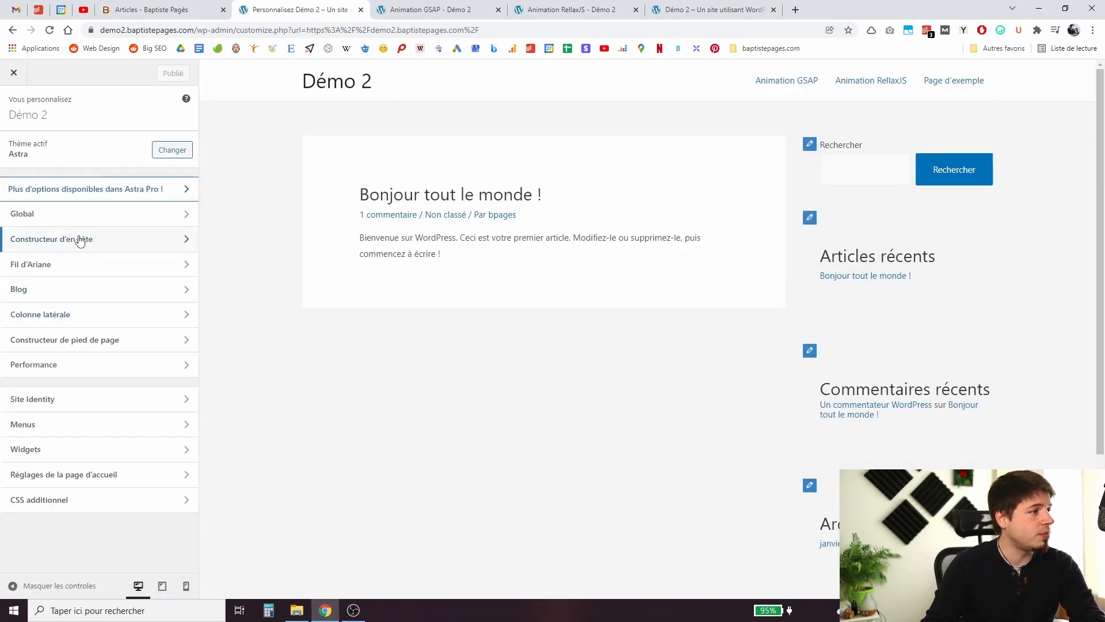
Add a Footer Menu element to the middle column of the footer builder's second row, publish, and close the customizer
click(93, 340)
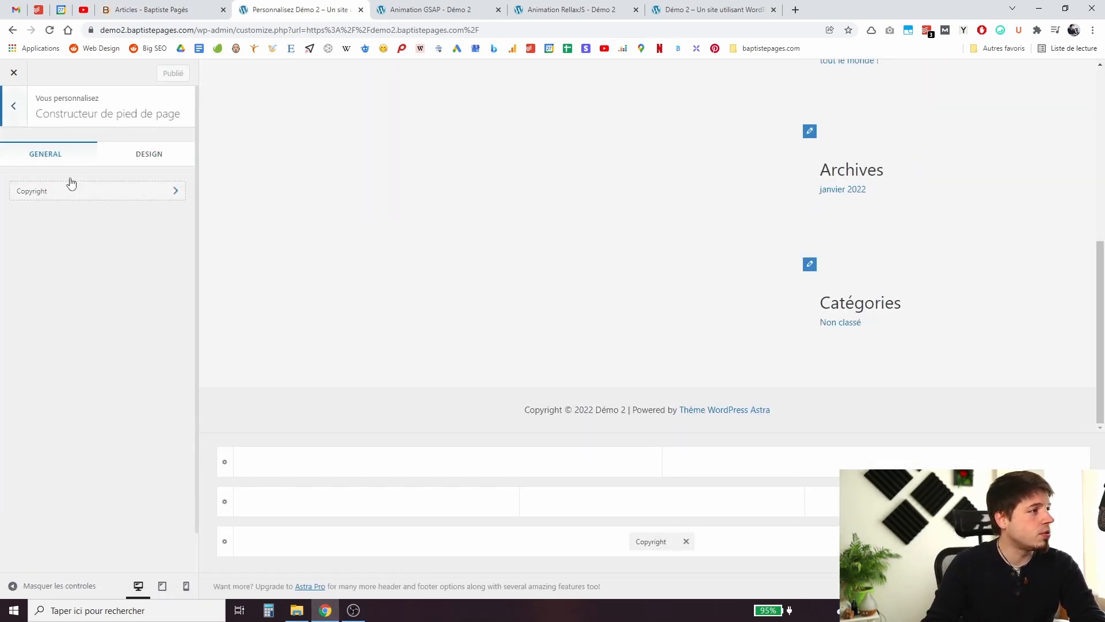
click(662, 502)
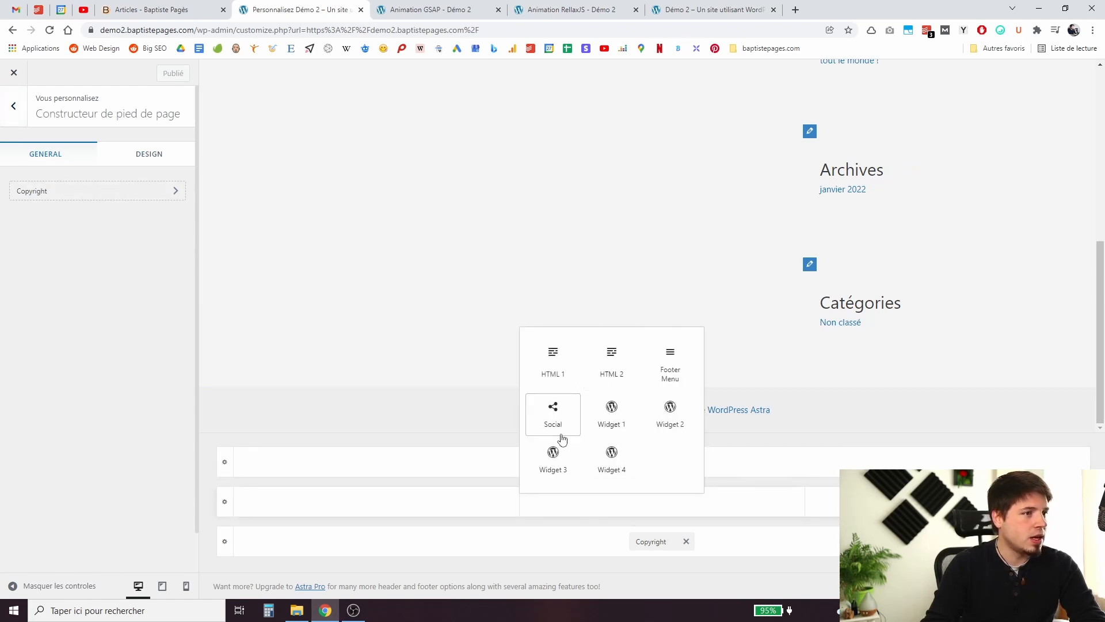
click(674, 364)
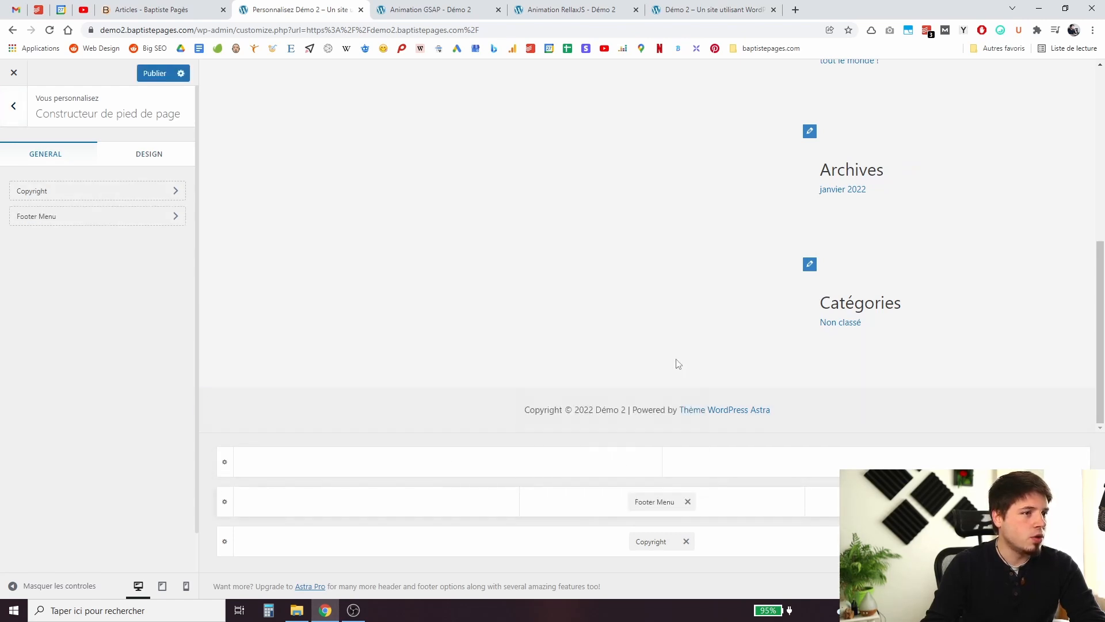
click(154, 75)
click(10, 75)
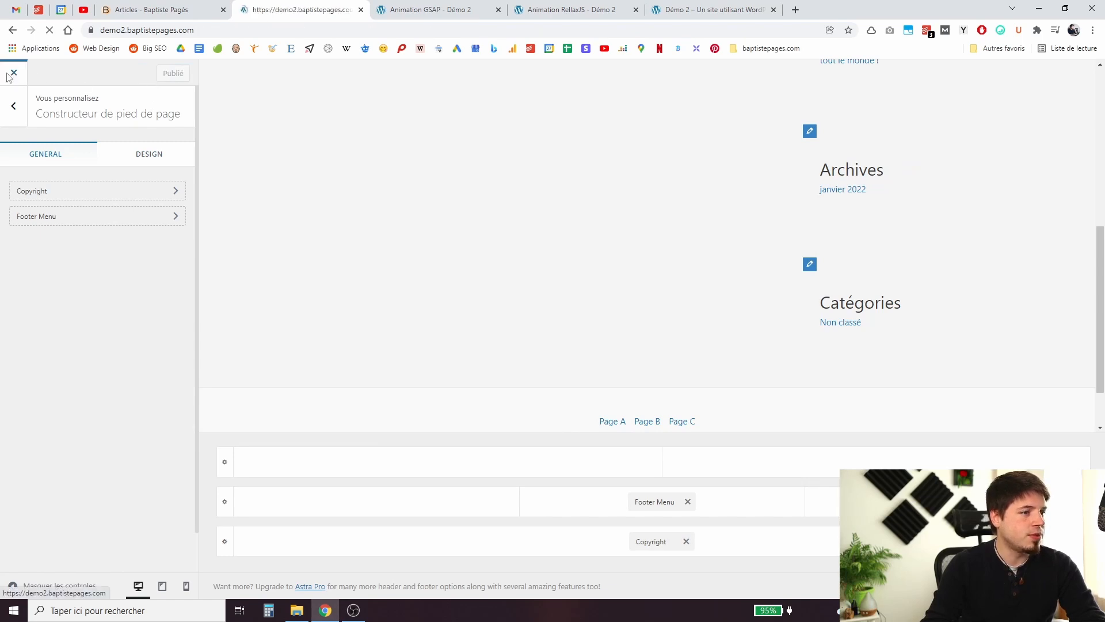
Assign Menu test to the Menu principal location in addition to Menu de pied de page, and save the menu
scroll(382, 302, down, 5)
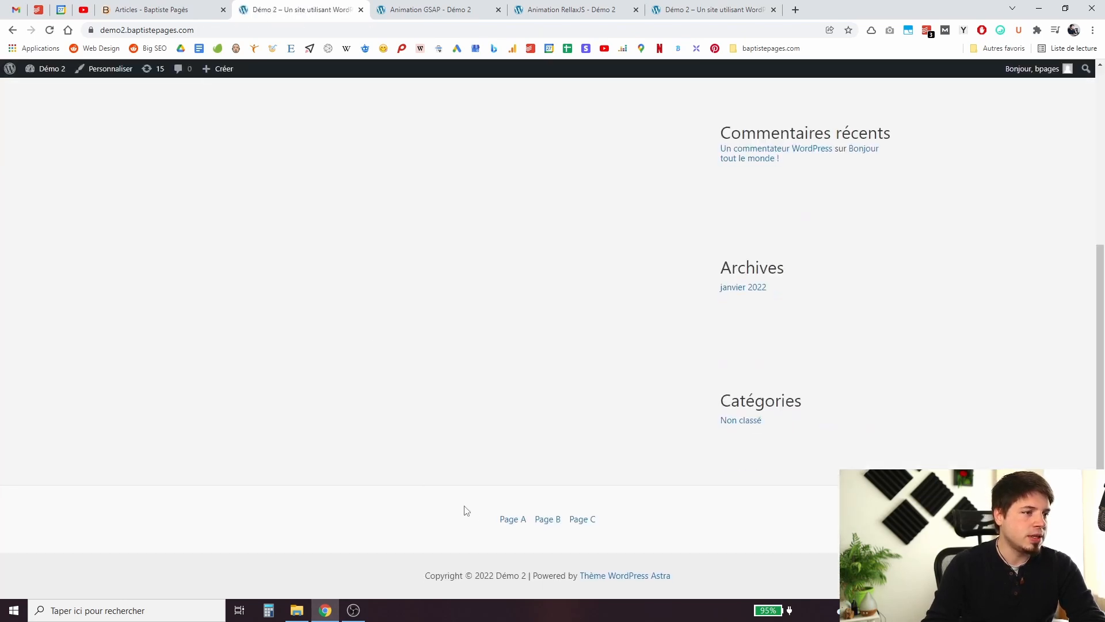
scroll(550, 409, up, 5)
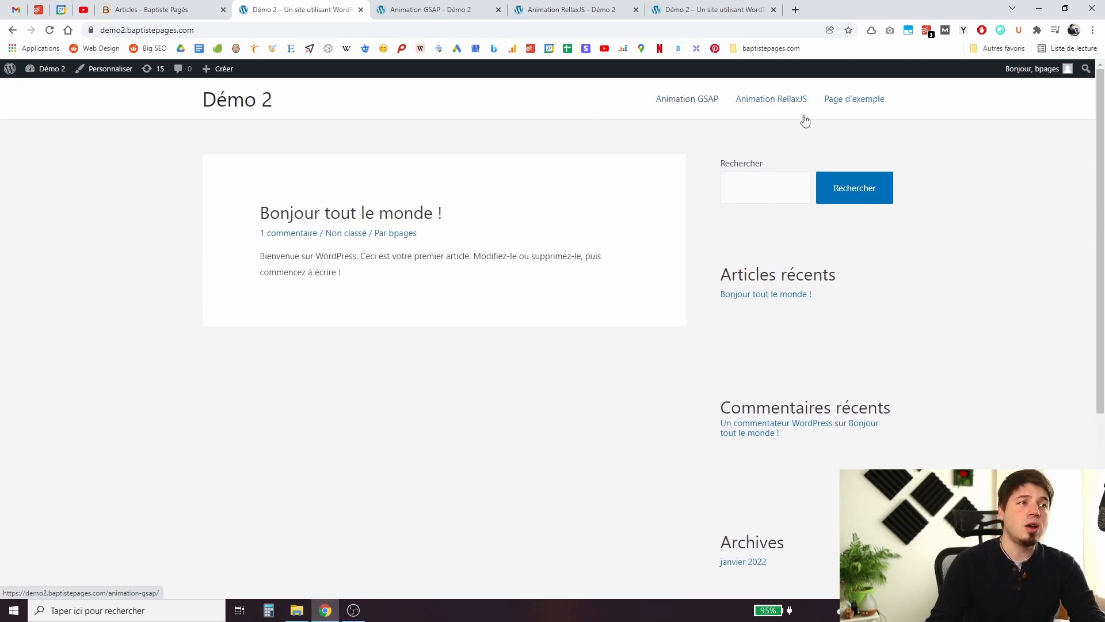
mouse_move(63, 77)
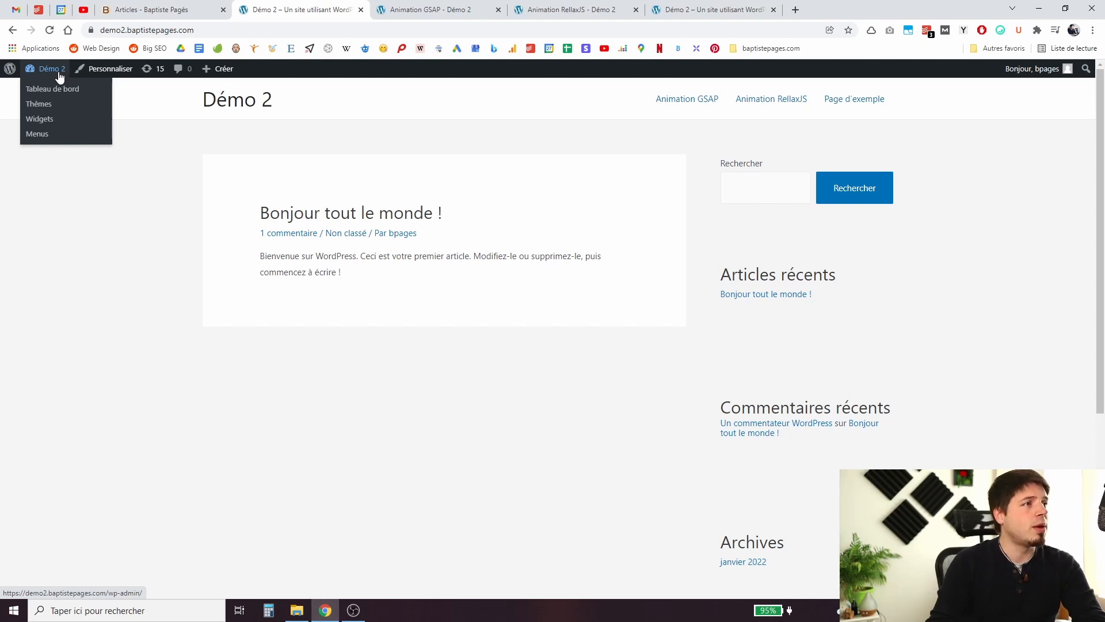
click(37, 133)
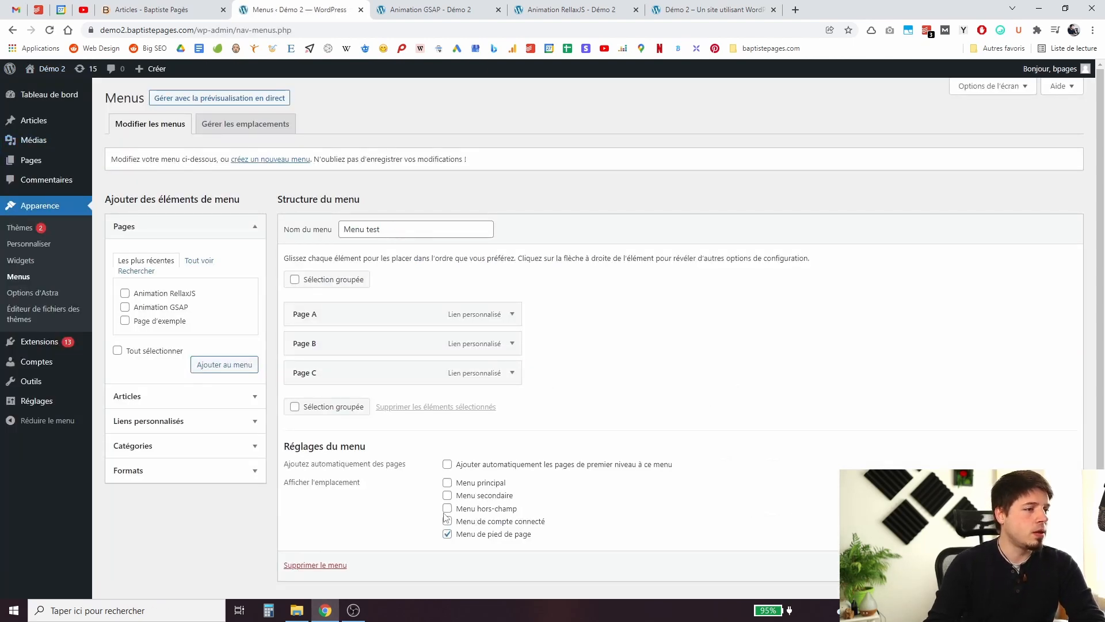
click(447, 483)
scroll(1075, 573, down, 1)
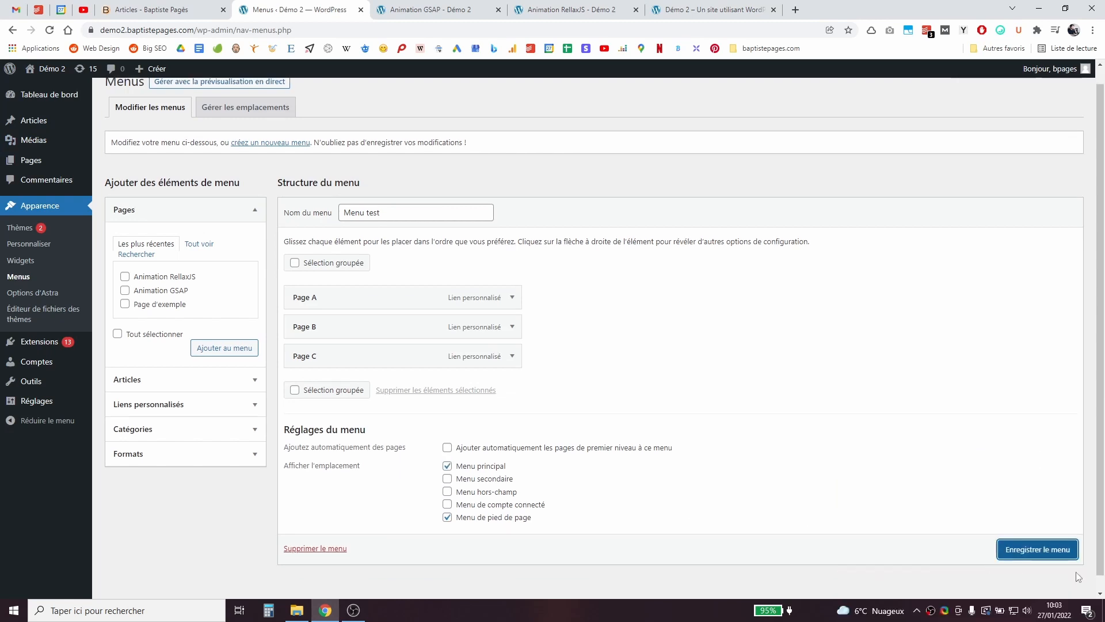
click(1038, 551)
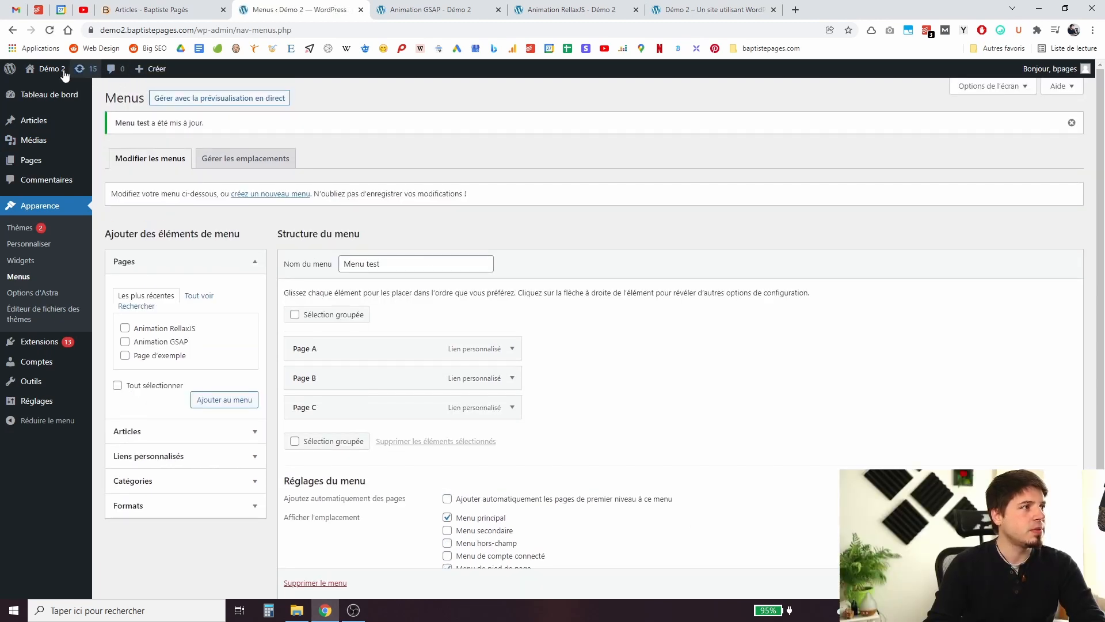
Open the site's front page and compare the links in the header with those in the footer
click(58, 70)
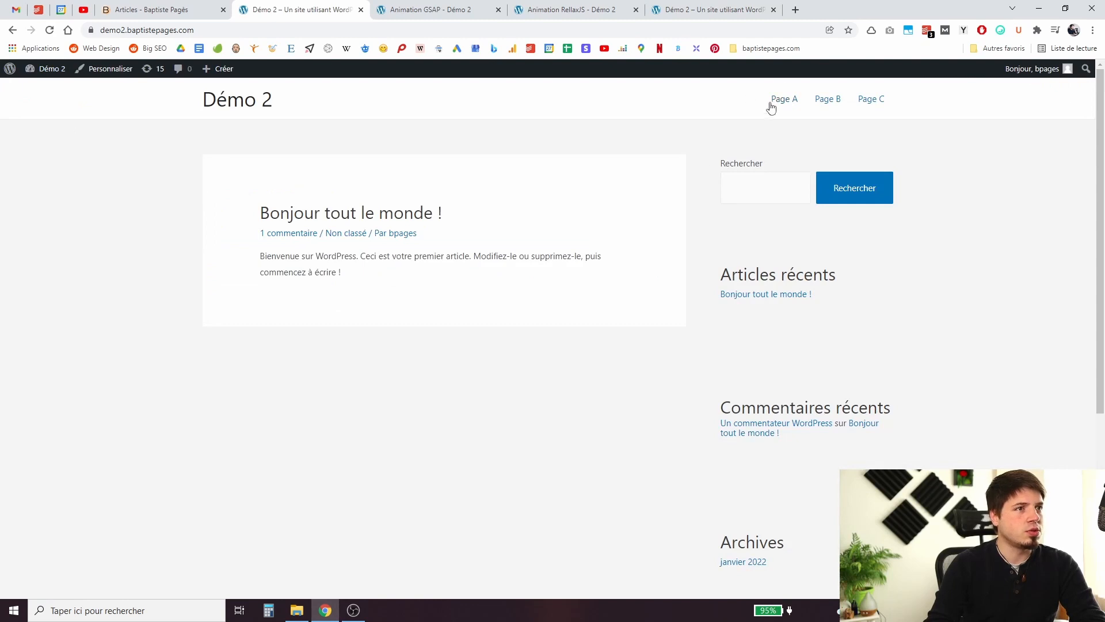
scroll(592, 291, down, 5)
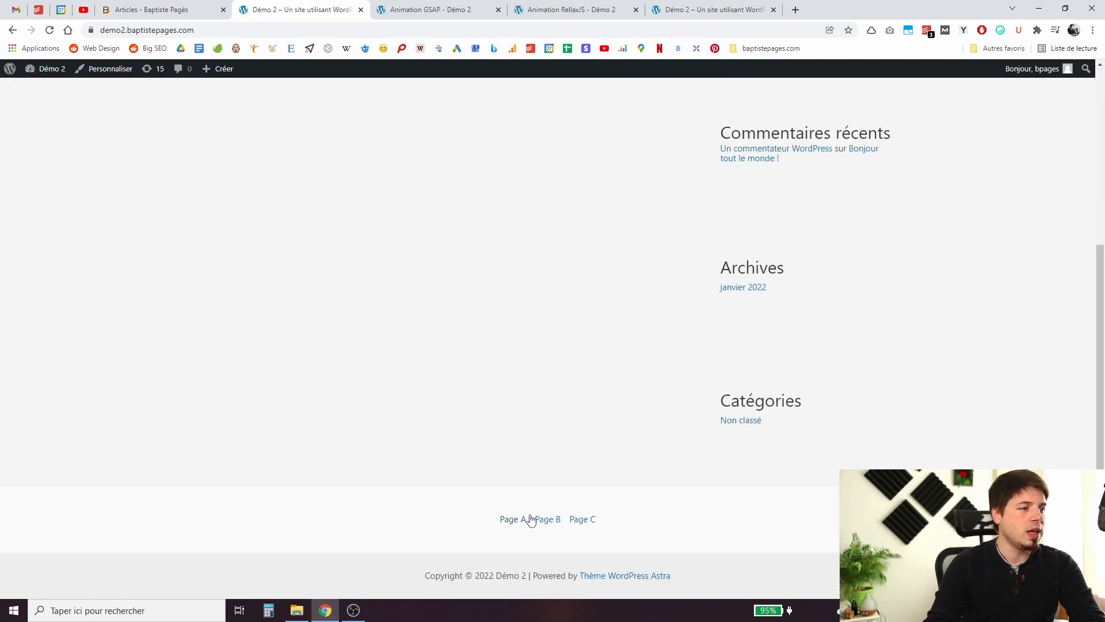
scroll(547, 412, up, 5)
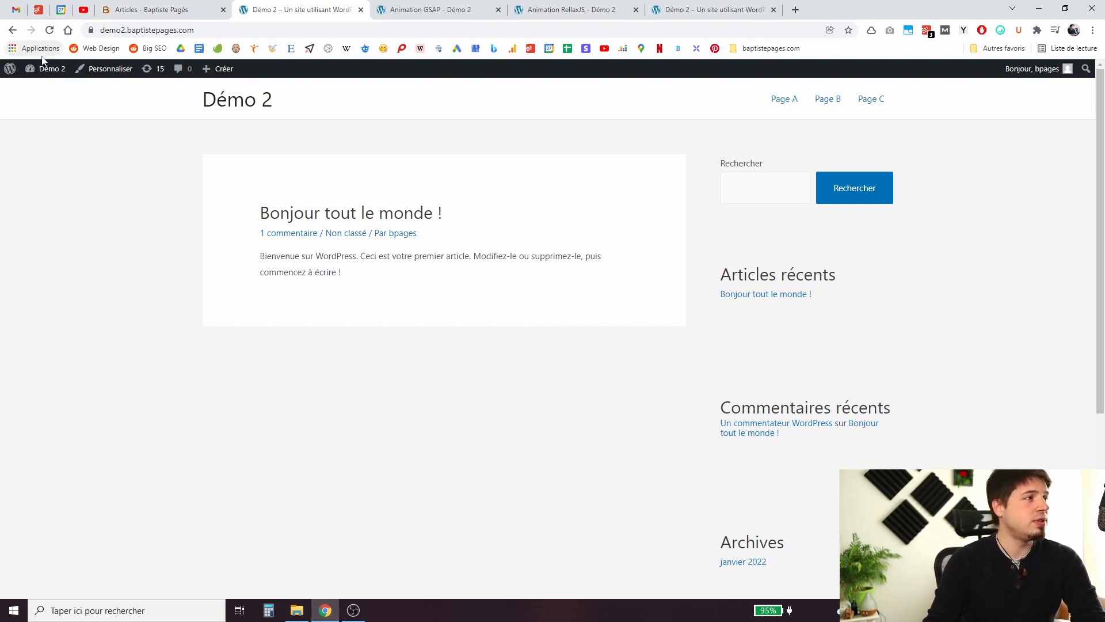
scroll(629, 358, down, 5)
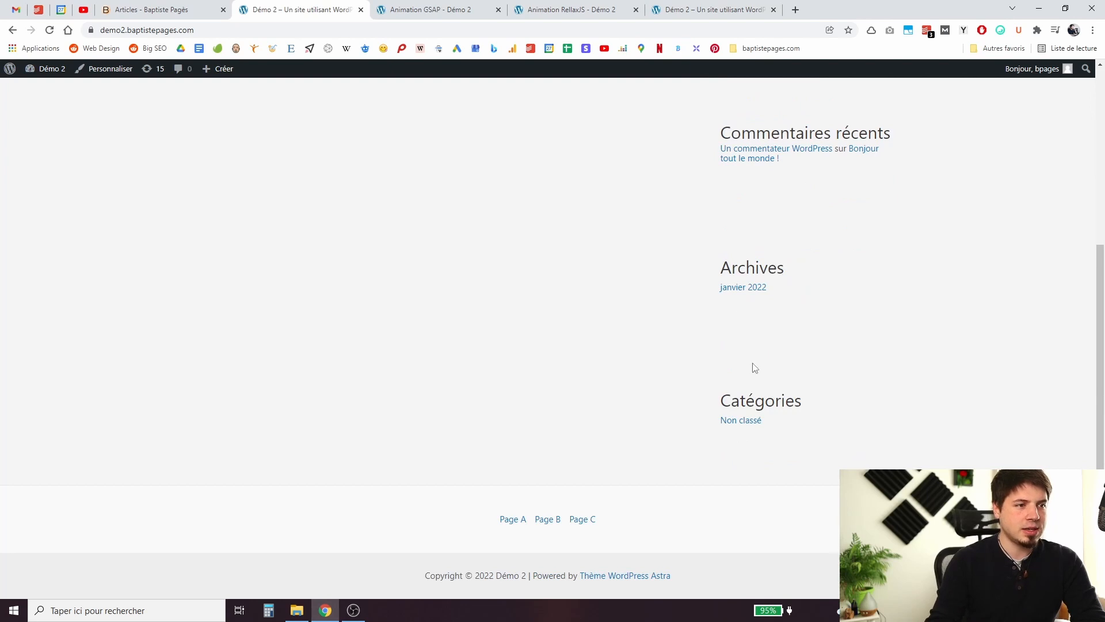
scroll(755, 367, up, 4)
scroll(792, 443, down, 4)
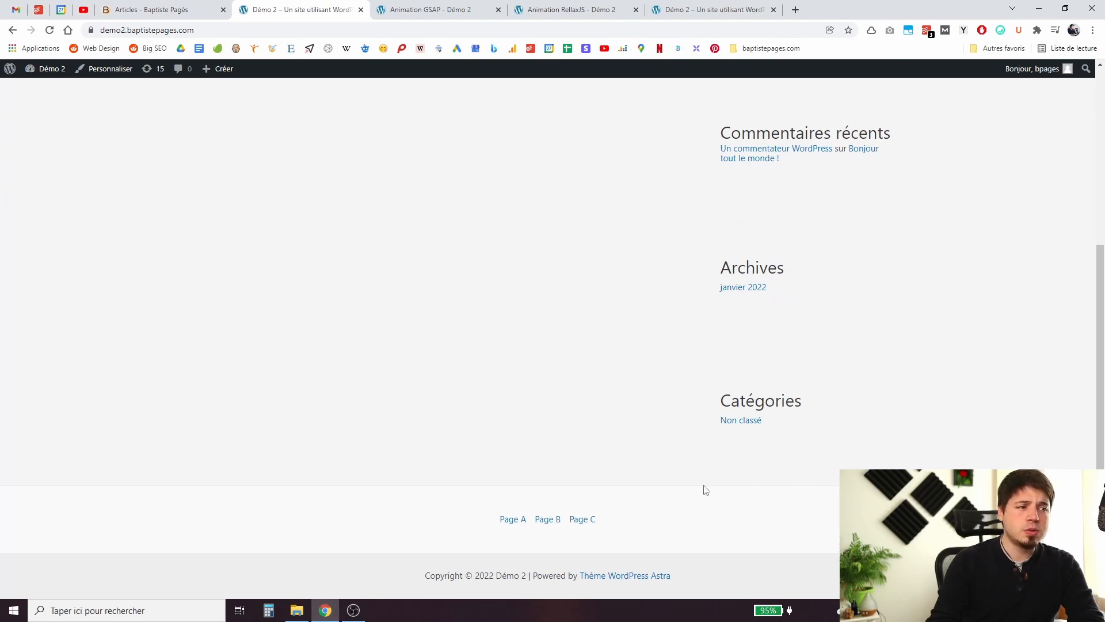
scroll(721, 387, up, 5)
Add a Menu de navigation widget below Catégories in the Colonne latérale principale widget area
mouse_move(57, 75)
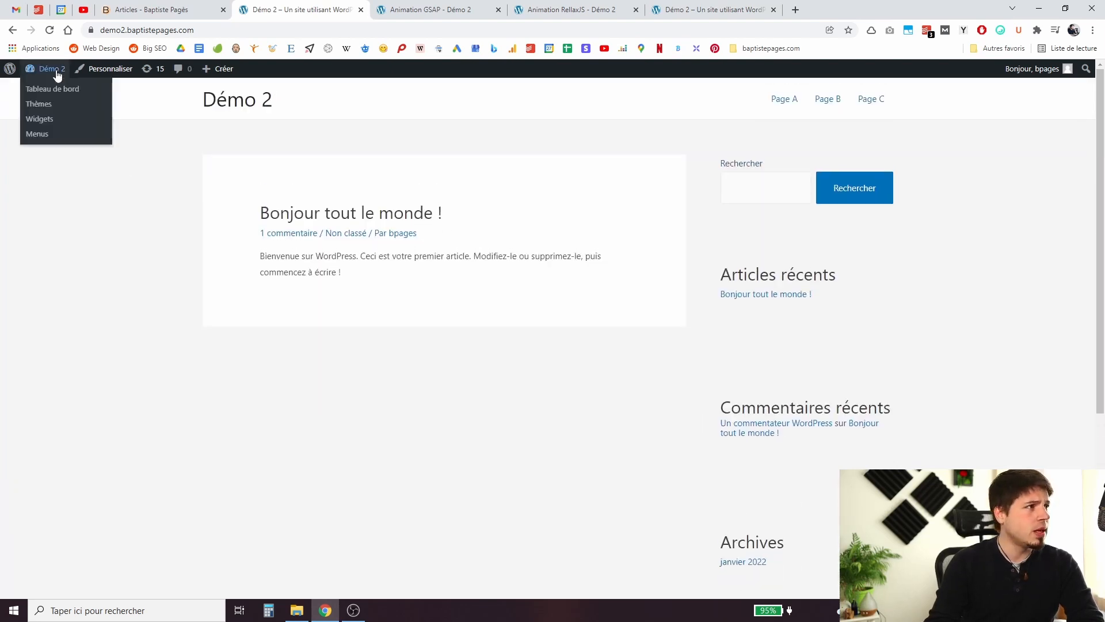
click(48, 117)
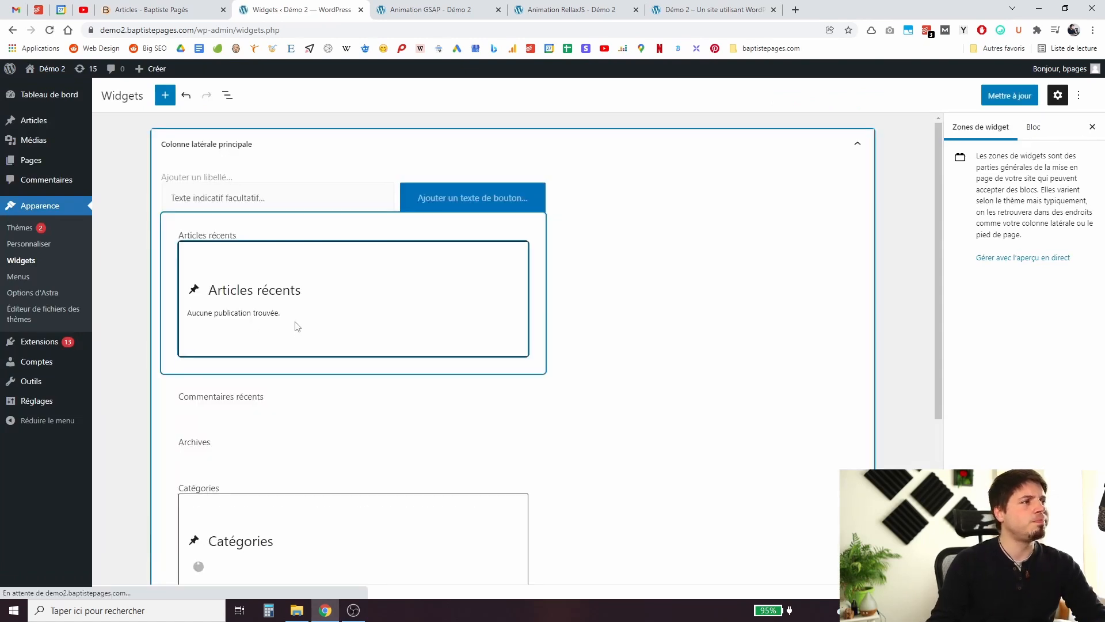
scroll(294, 337, down, 2)
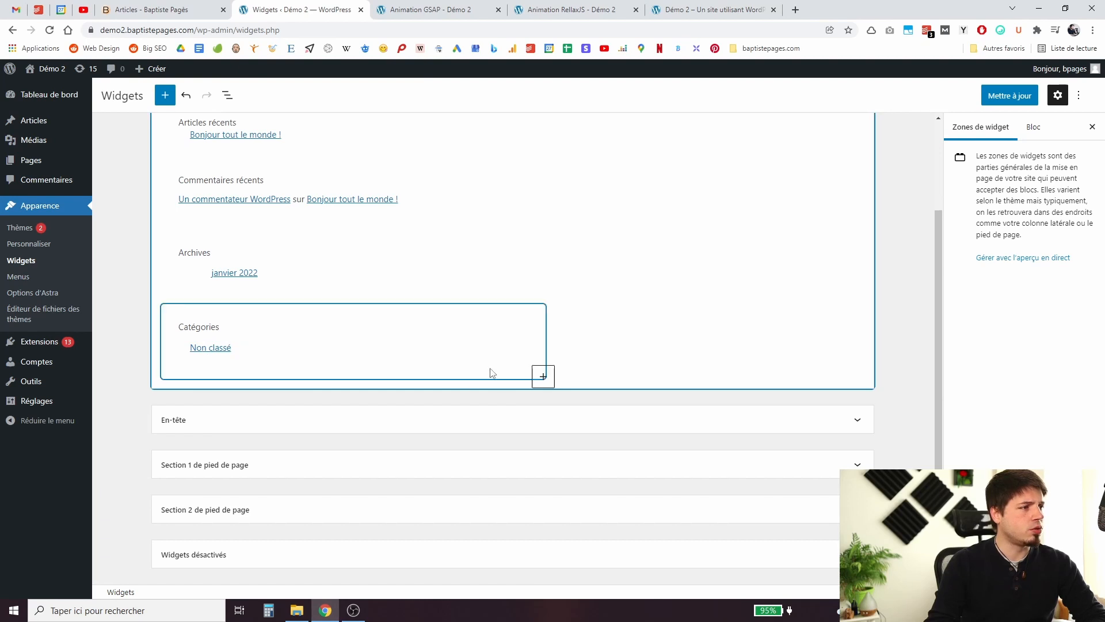
click(540, 379)
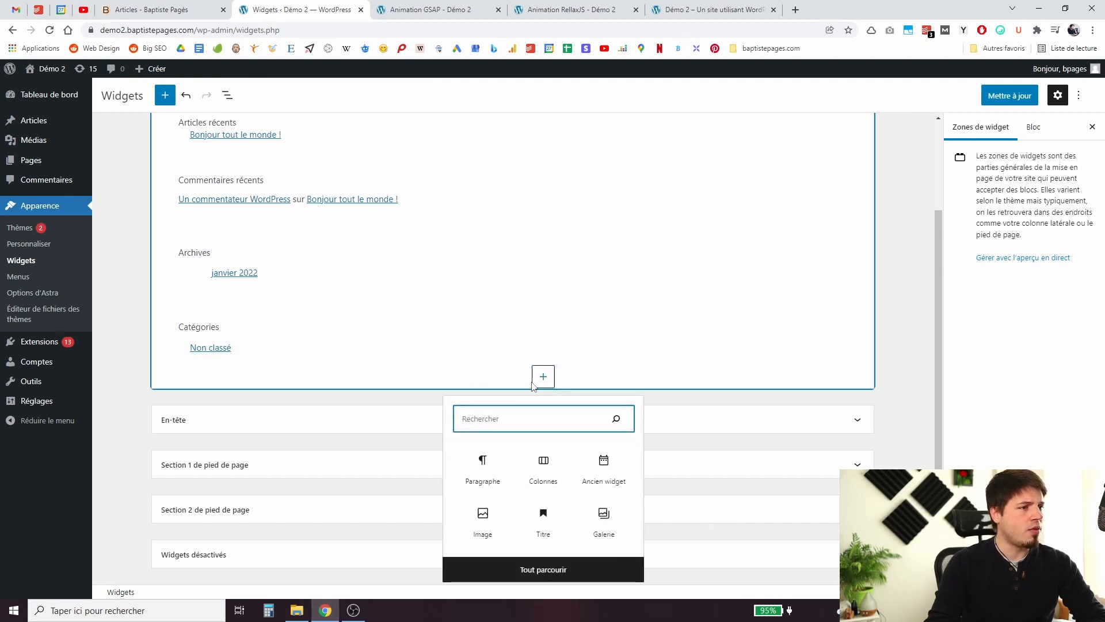
text(menu)
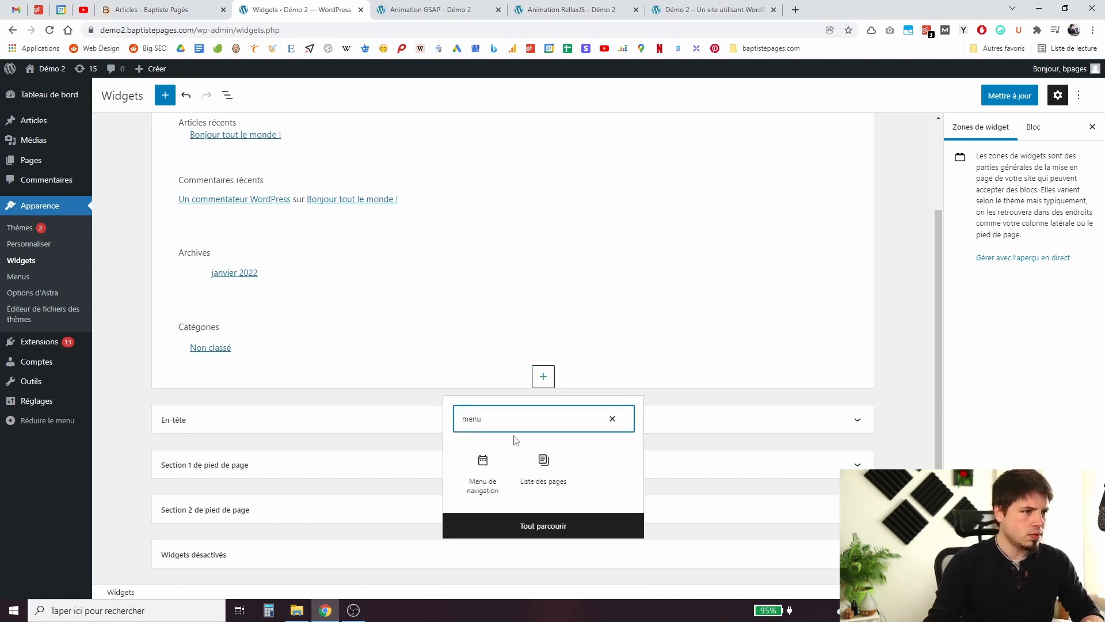
click(497, 473)
Title the navigation widget Pages utiles, set its menu to Menu test, and save the widgets
click(248, 434)
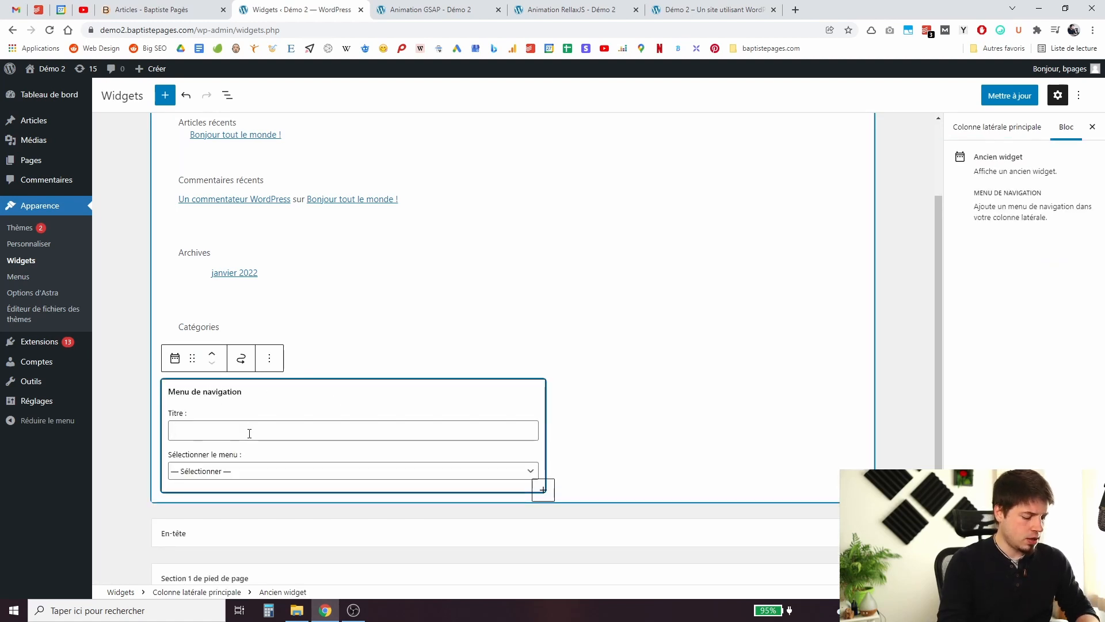
text(Pages utiles)
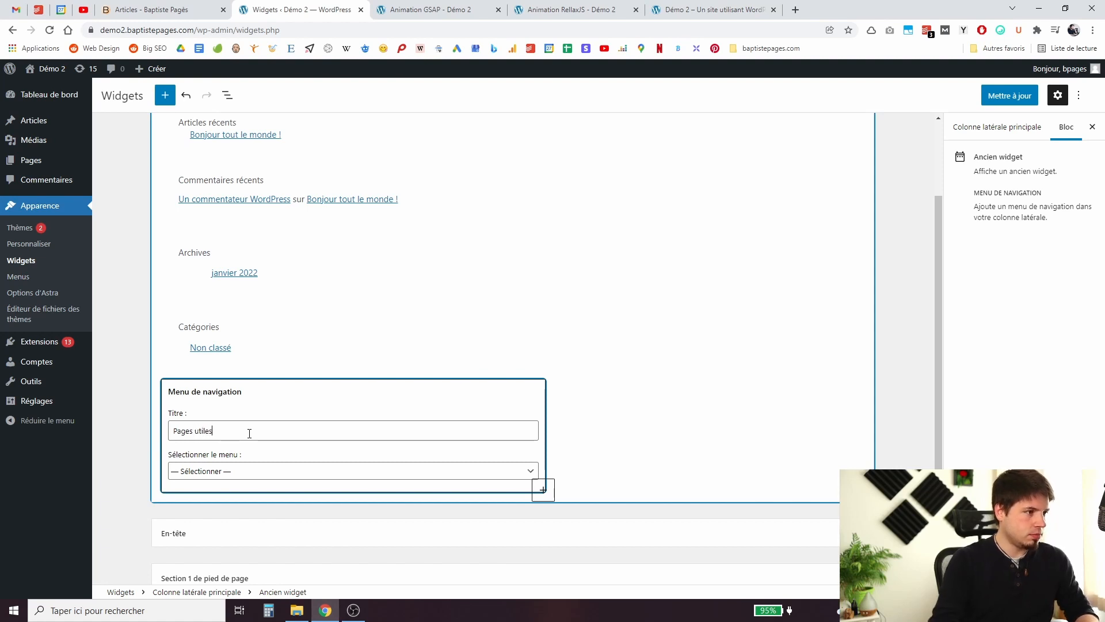
click(254, 471)
click(239, 494)
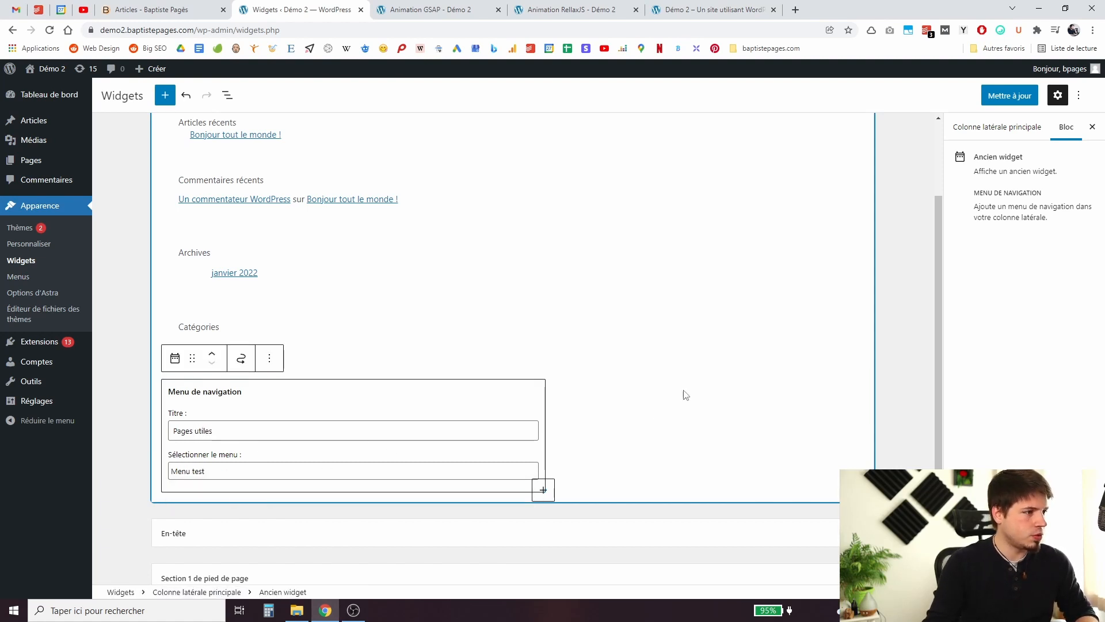
click(1010, 95)
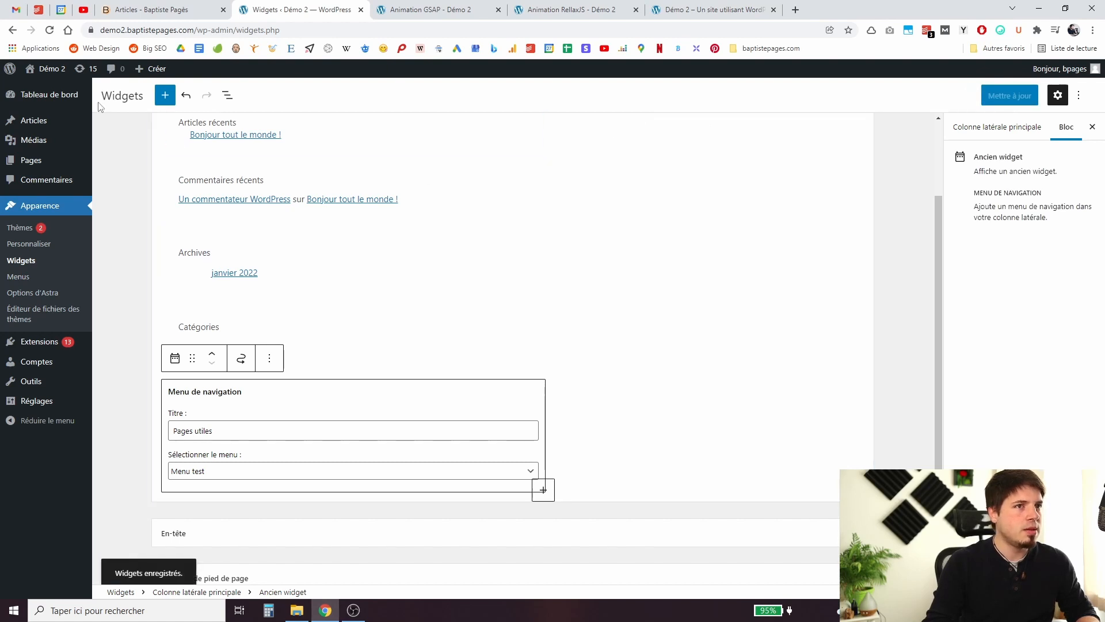
Open the site's front page and examine the Pages utiles section in the sidebar
click(52, 69)
scroll(730, 376, down, 6)
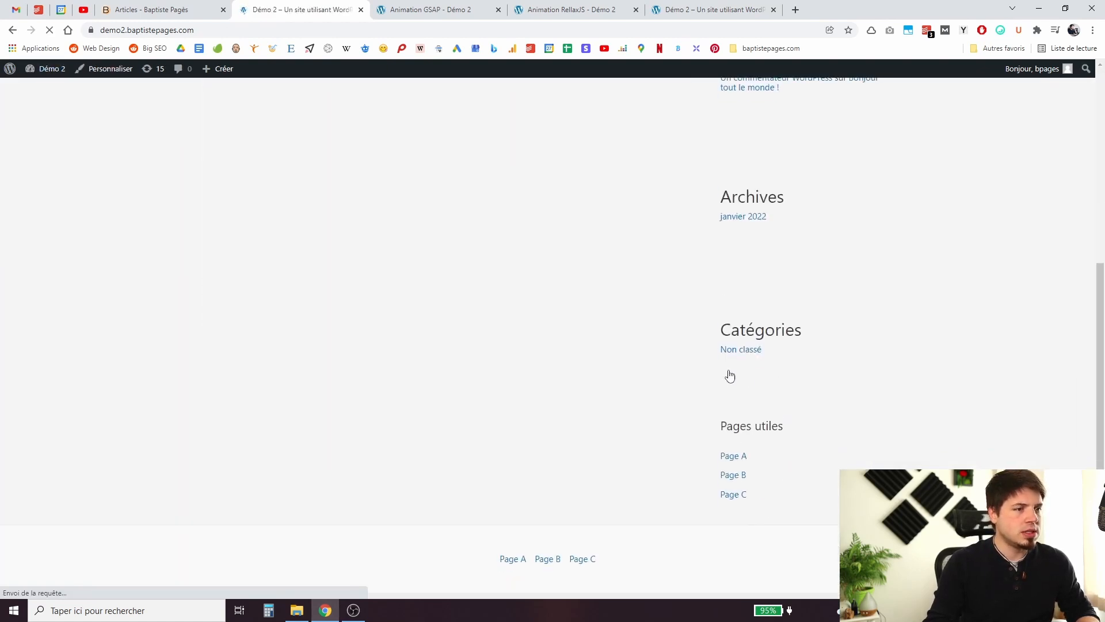
scroll(728, 376, down, 1)
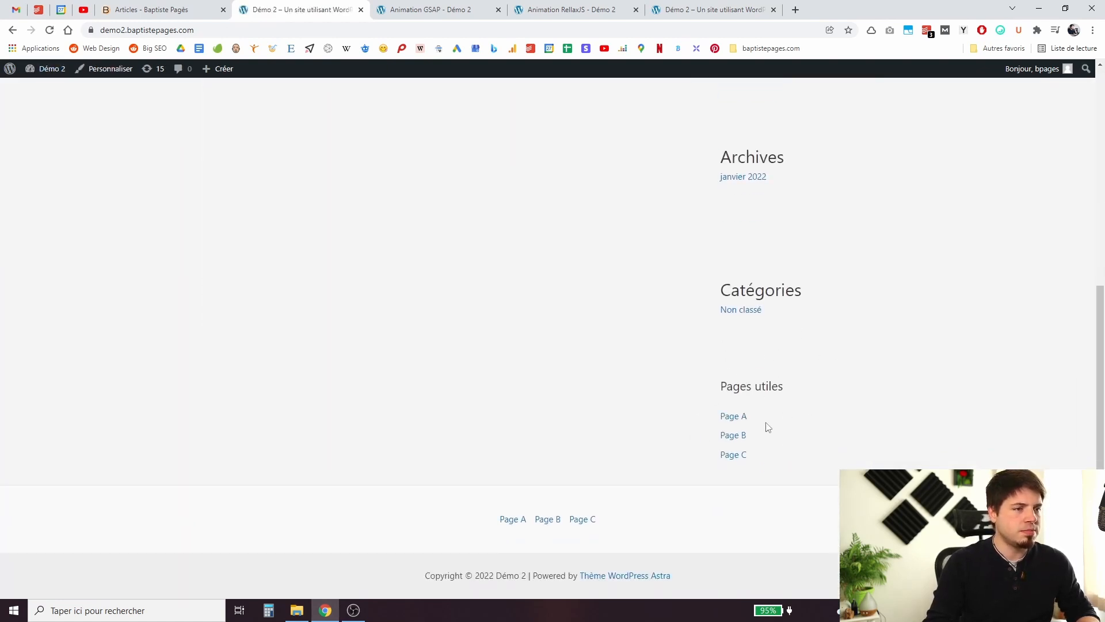
scroll(754, 418, up, 7)
Remove the Pages utiles navigation widget from Colonne latérale principale and save the widgets
mouse_move(50, 69)
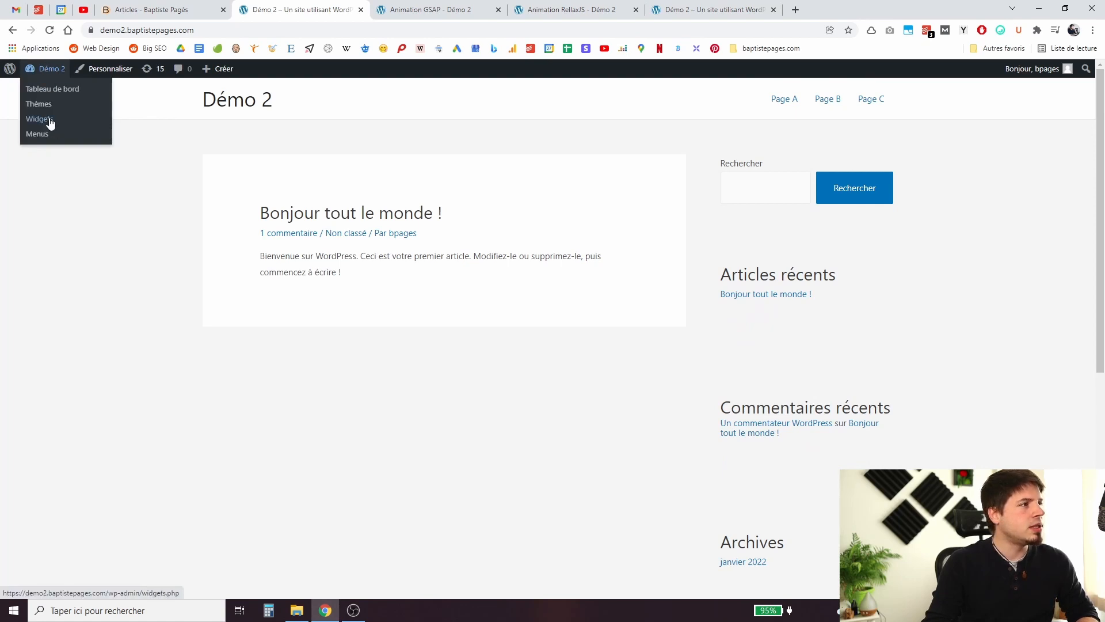
click(51, 119)
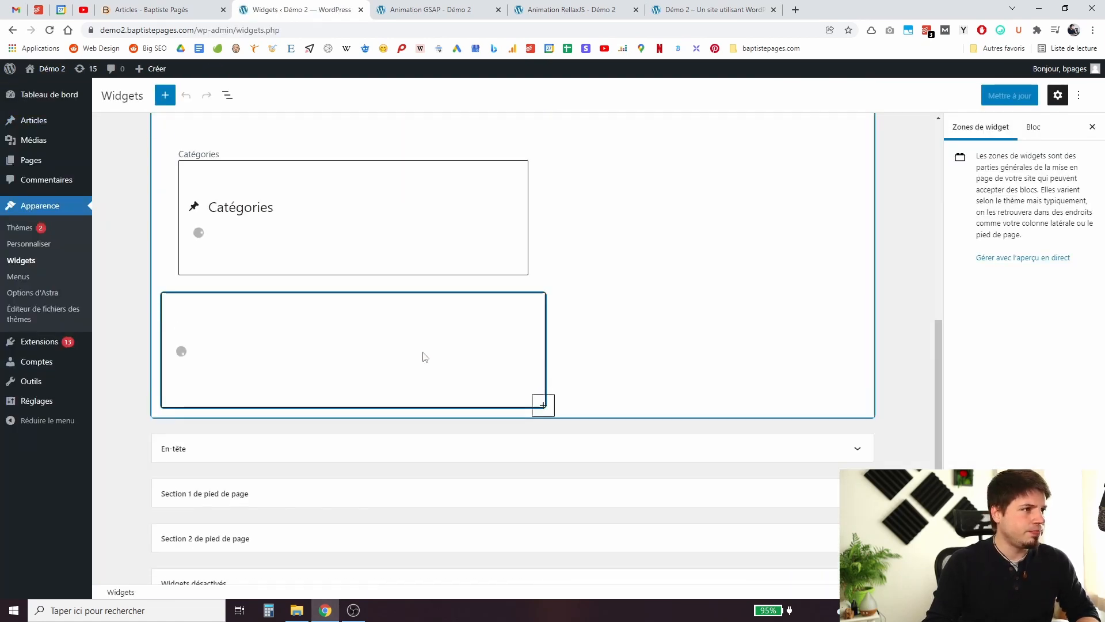
click(411, 387)
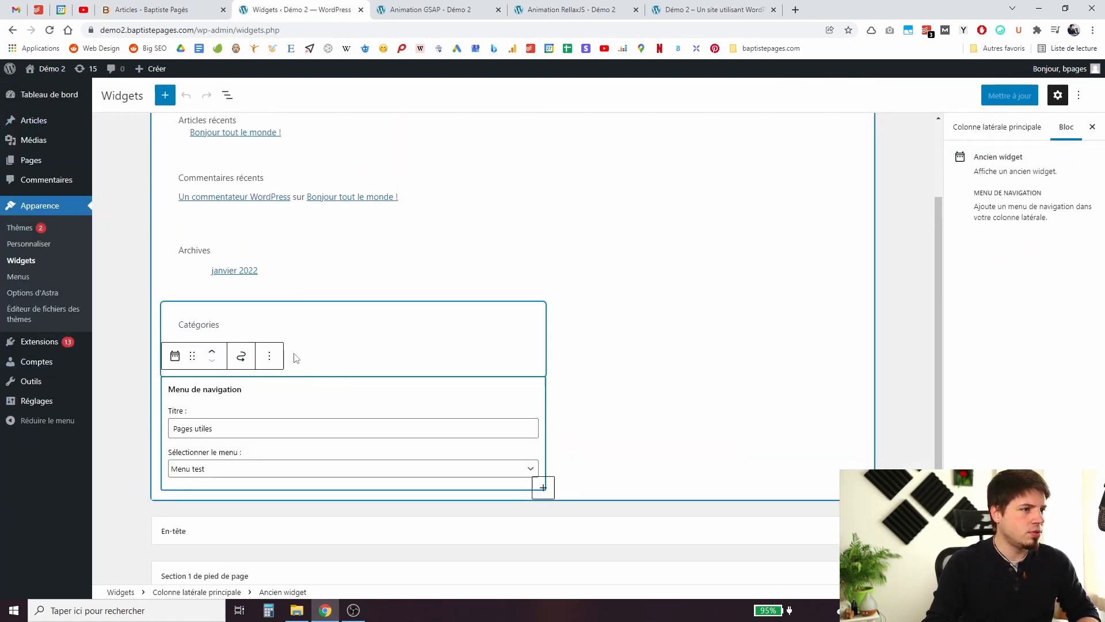
click(269, 356)
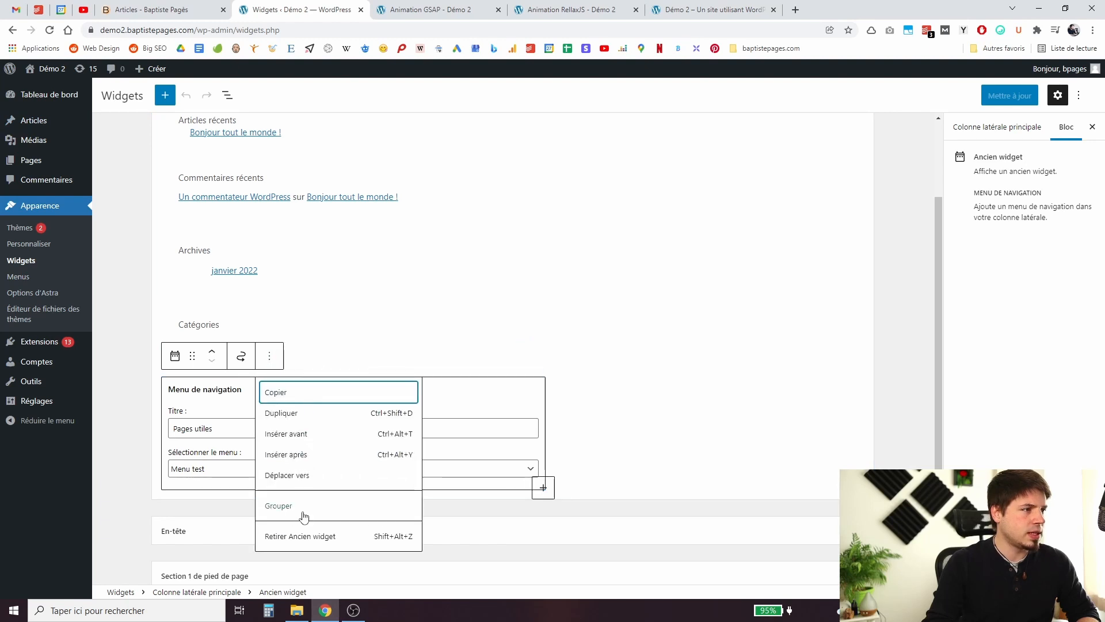
click(325, 539)
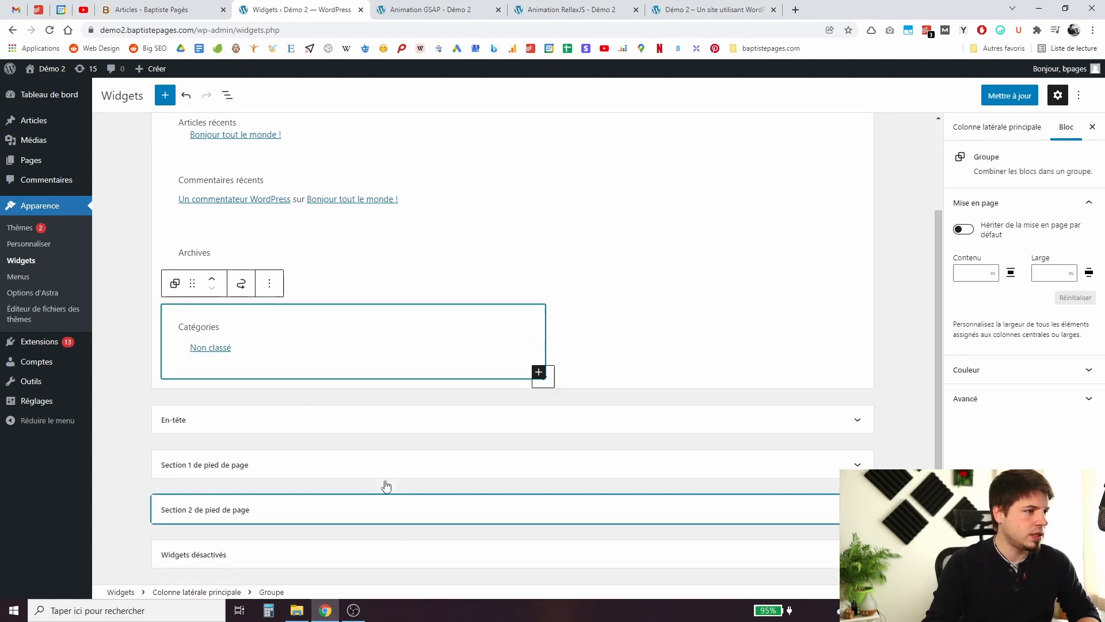
click(1015, 97)
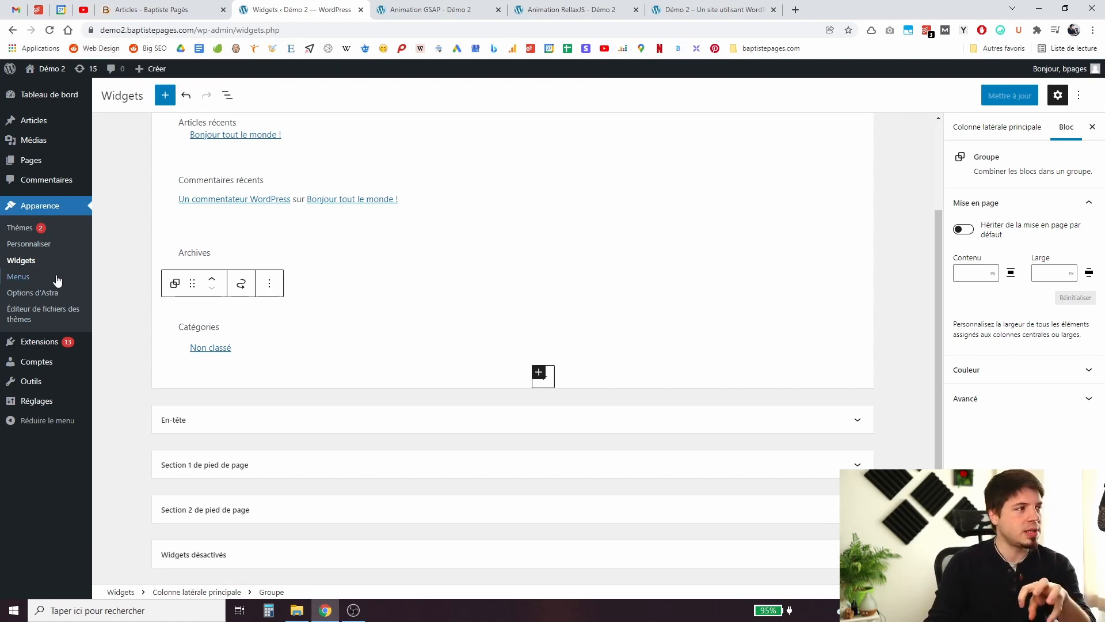
Activate the Storefront theme and open the menu editor to see its menu locations
click(24, 234)
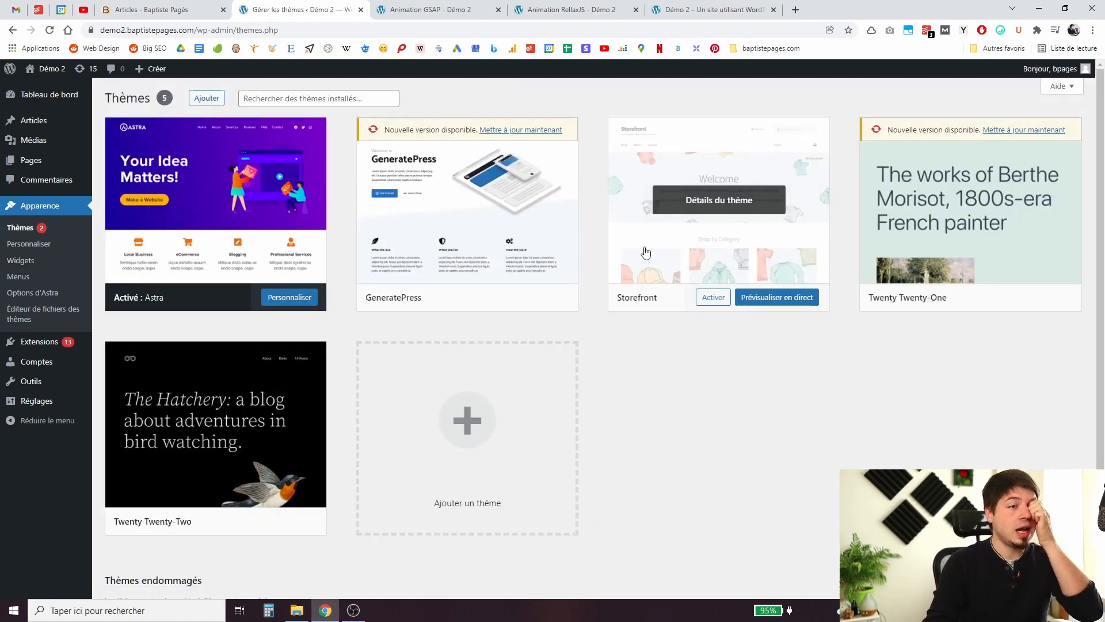
click(714, 298)
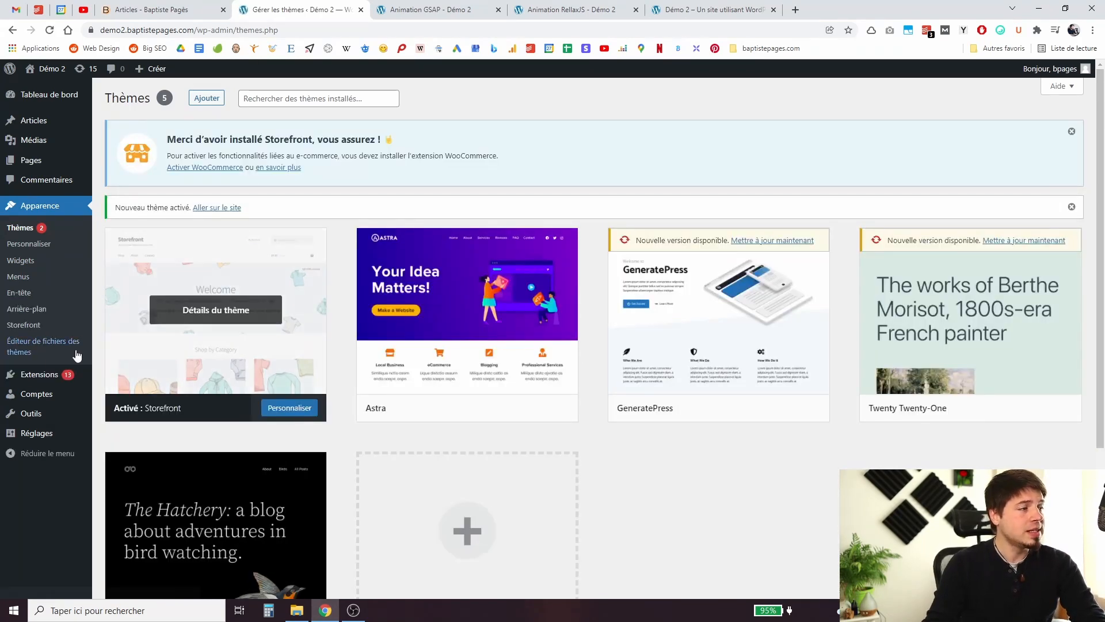
click(23, 279)
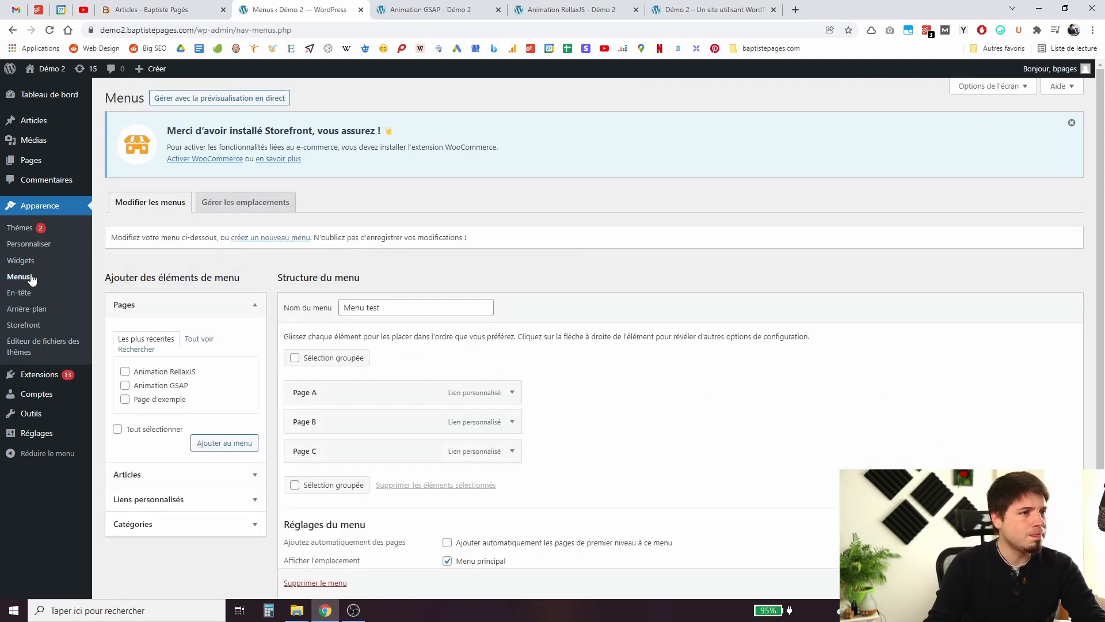
Save Menu test with only the Menu principal location selected, and view the site's front page in Storefront
scroll(673, 331, down, 3)
click(447, 490)
click(447, 476)
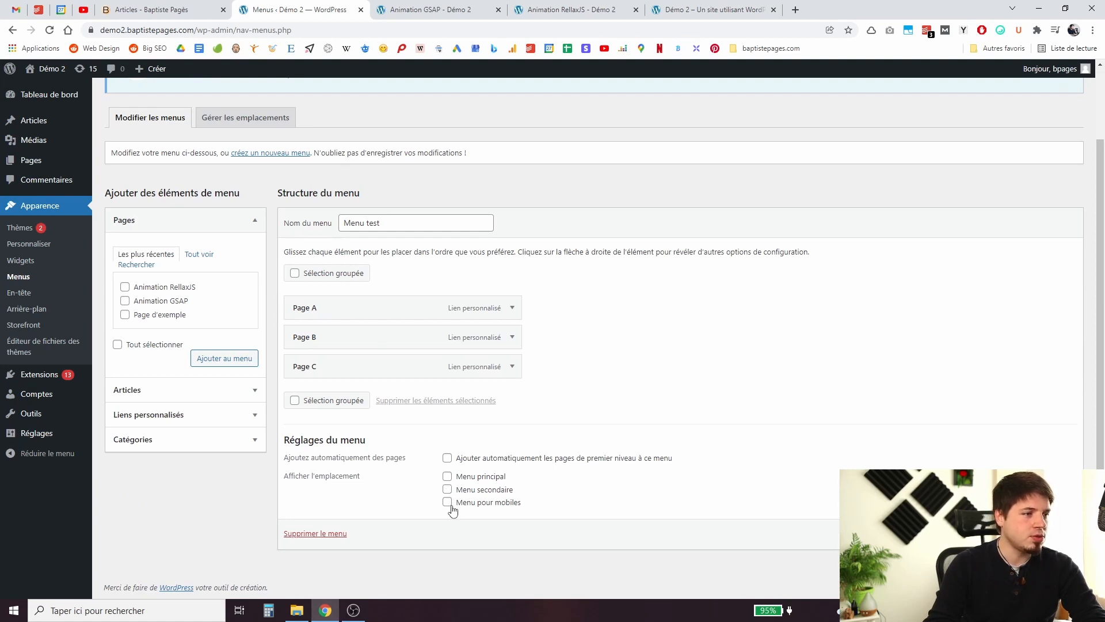
click(447, 476)
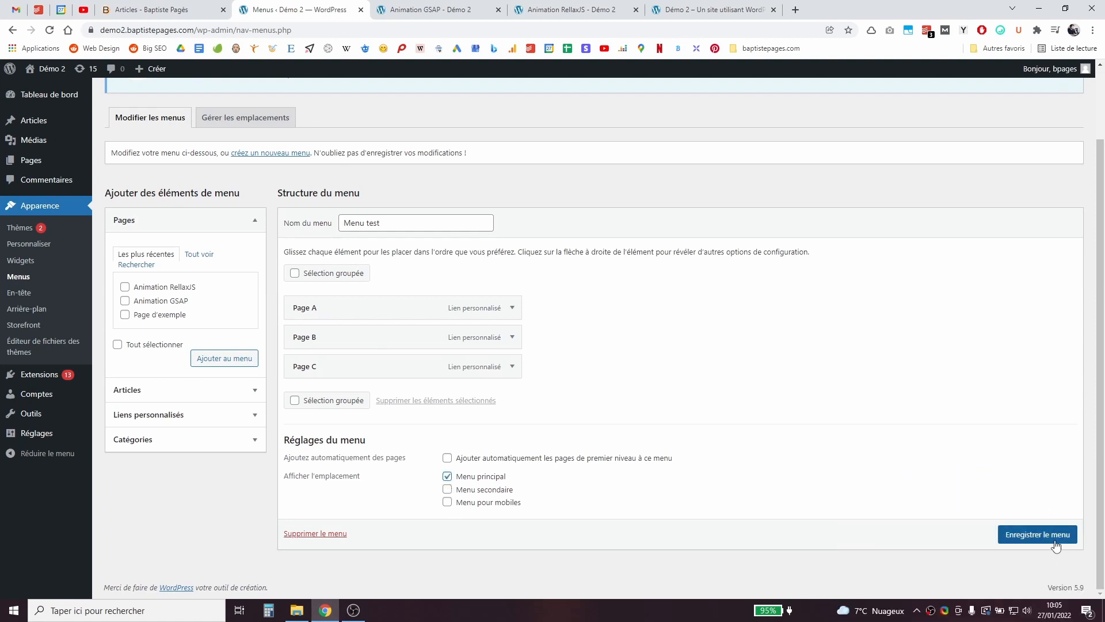
click(1036, 601)
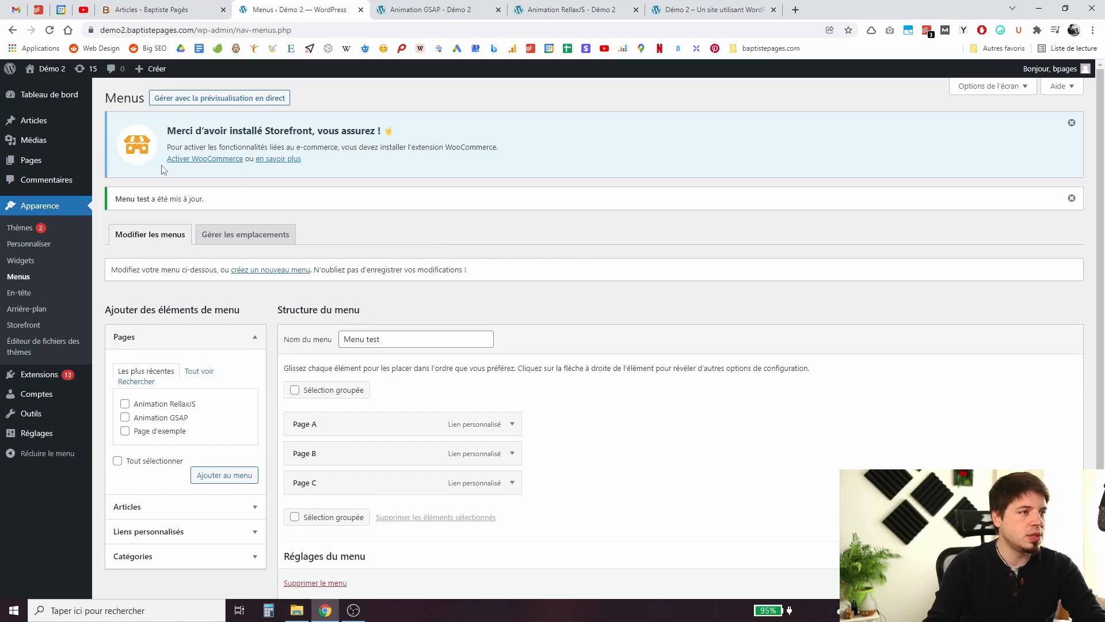
click(57, 86)
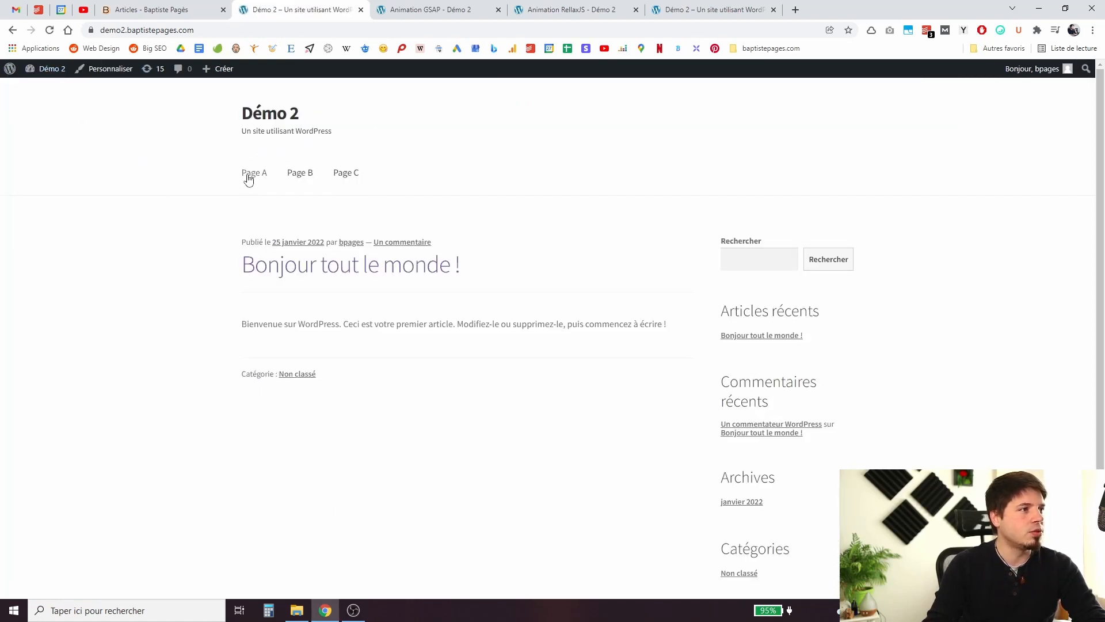
Reopen the menu editor, try selecting the Menu pour mobiles location for Menu test, and clear it again
mouse_move(50, 68)
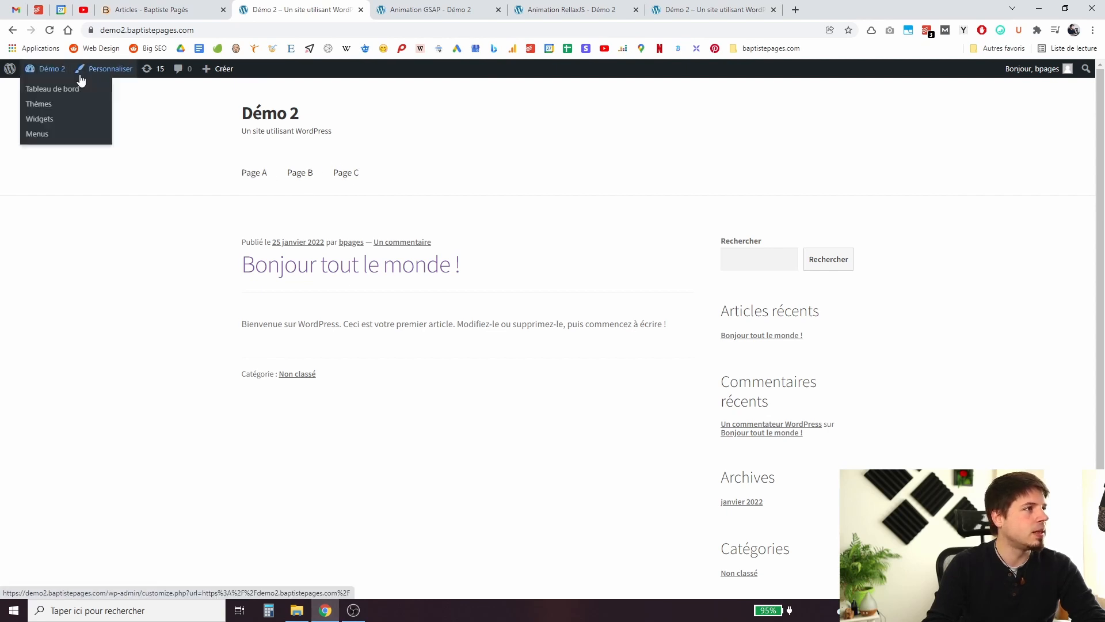
click(36, 132)
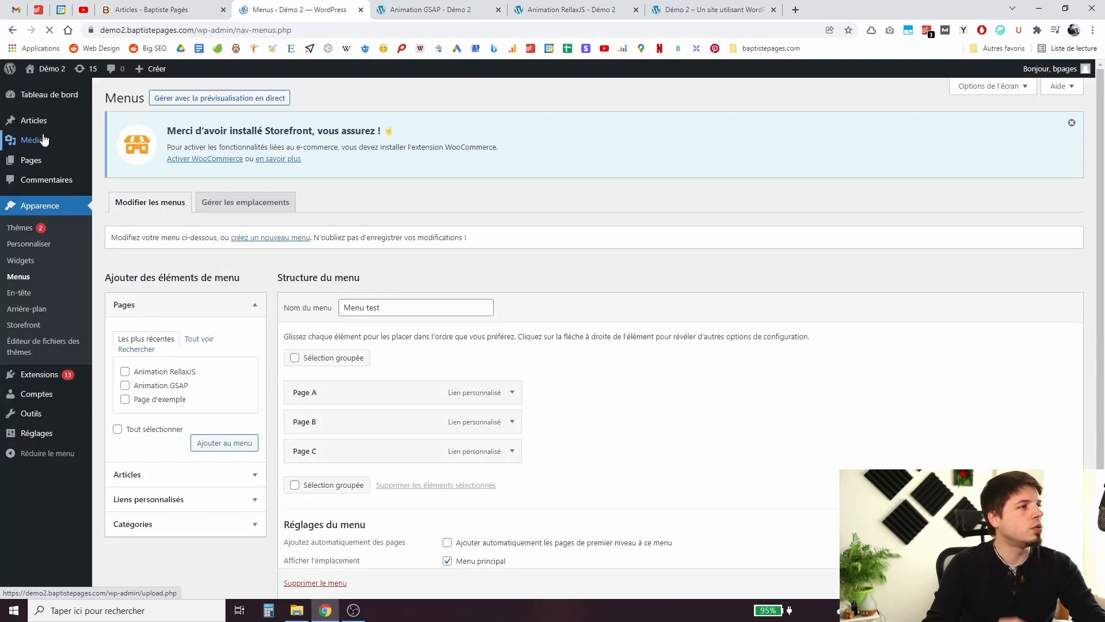
scroll(463, 499, down, 2)
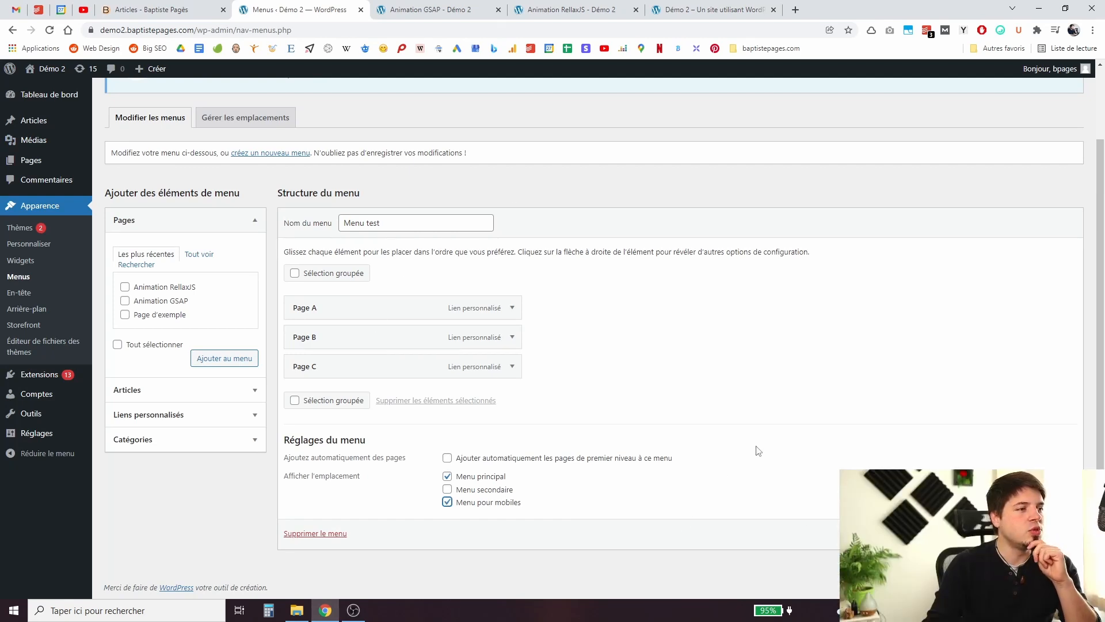
click(448, 503)
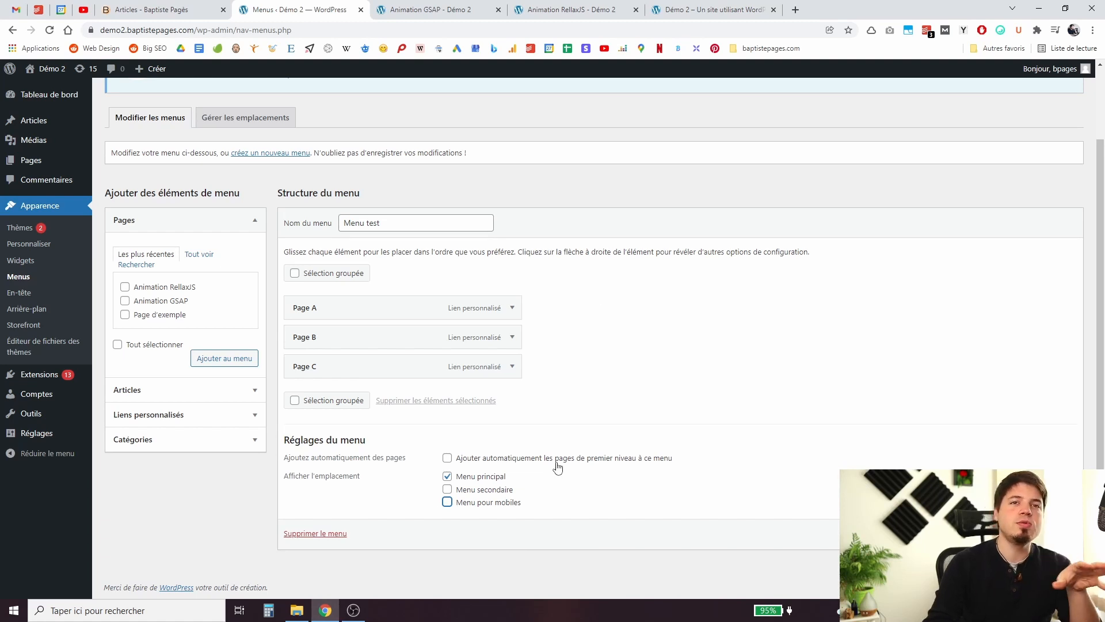
click(477, 511)
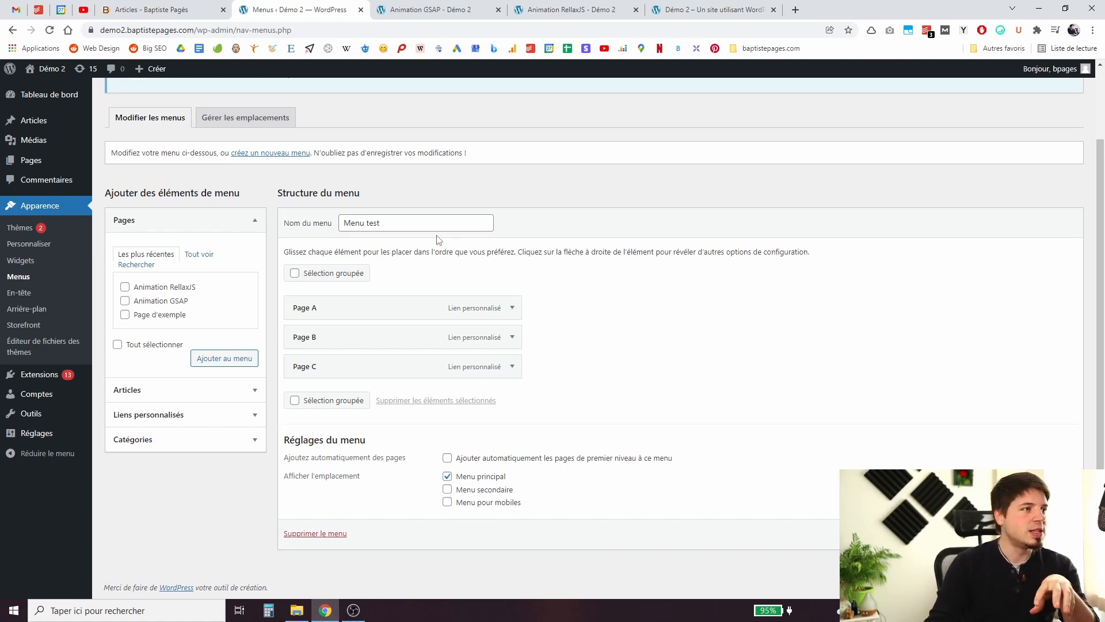